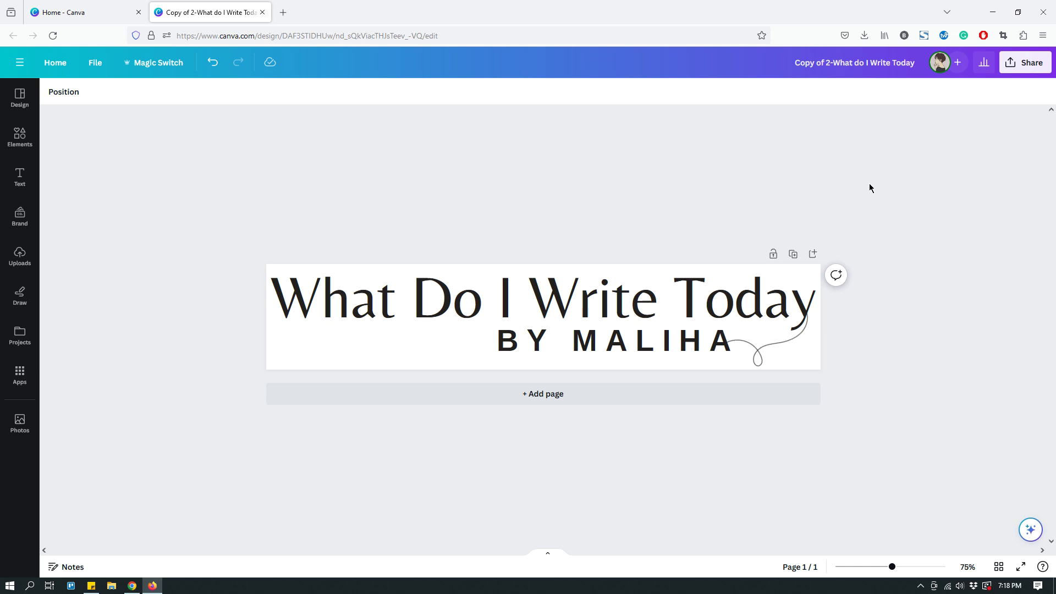
pyautogui.click(1024, 72)
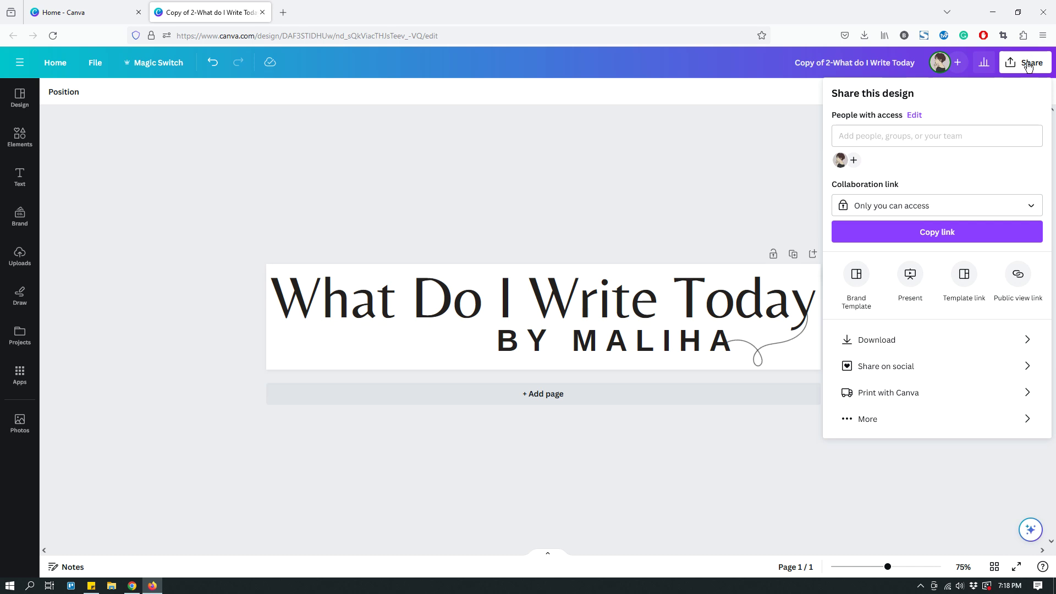
pyautogui.click(1030, 67)
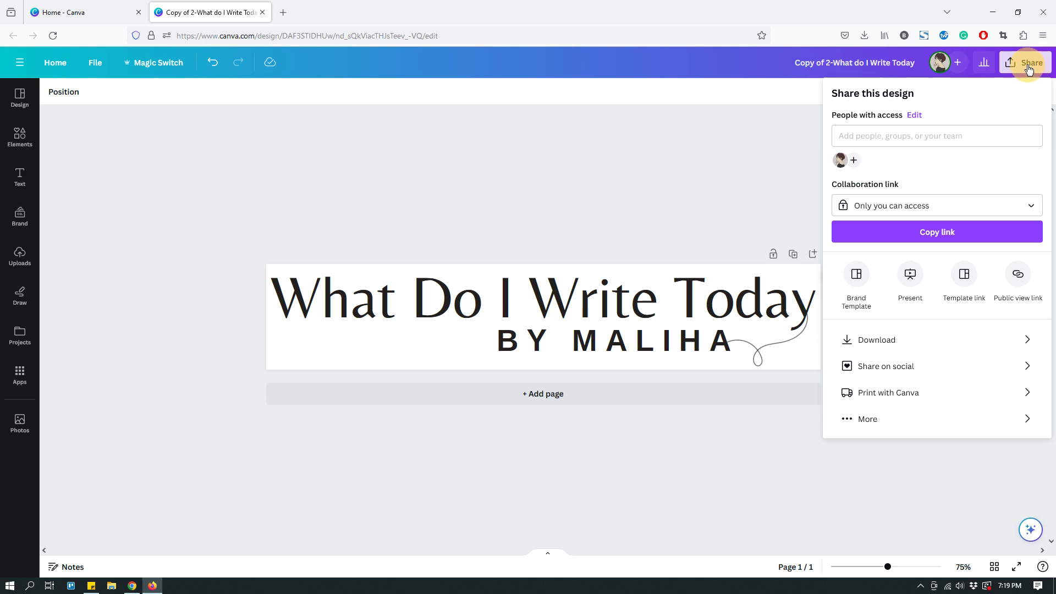
pyautogui.click(1030, 66)
pyautogui.click(1030, 66)
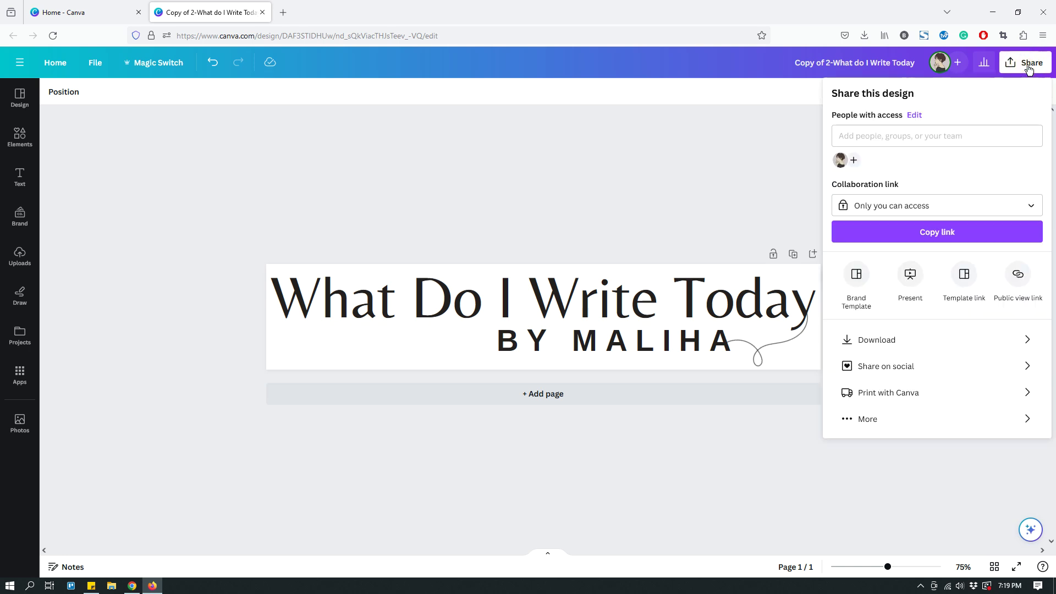
pyautogui.click(896, 342)
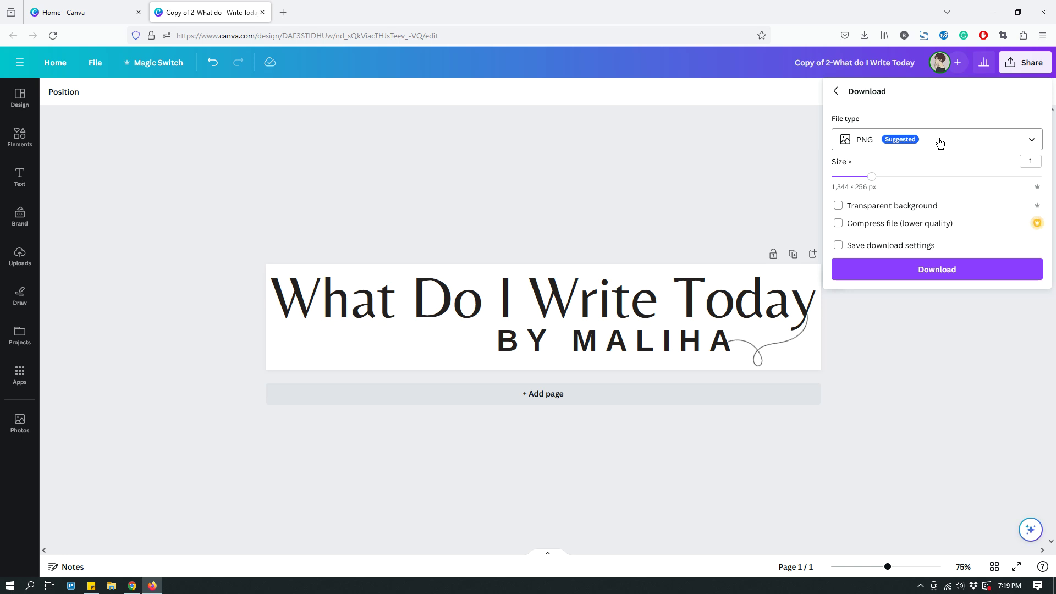
# Expand the logo's download File type list, with PNG as the suggested format
pyautogui.click(939, 142)
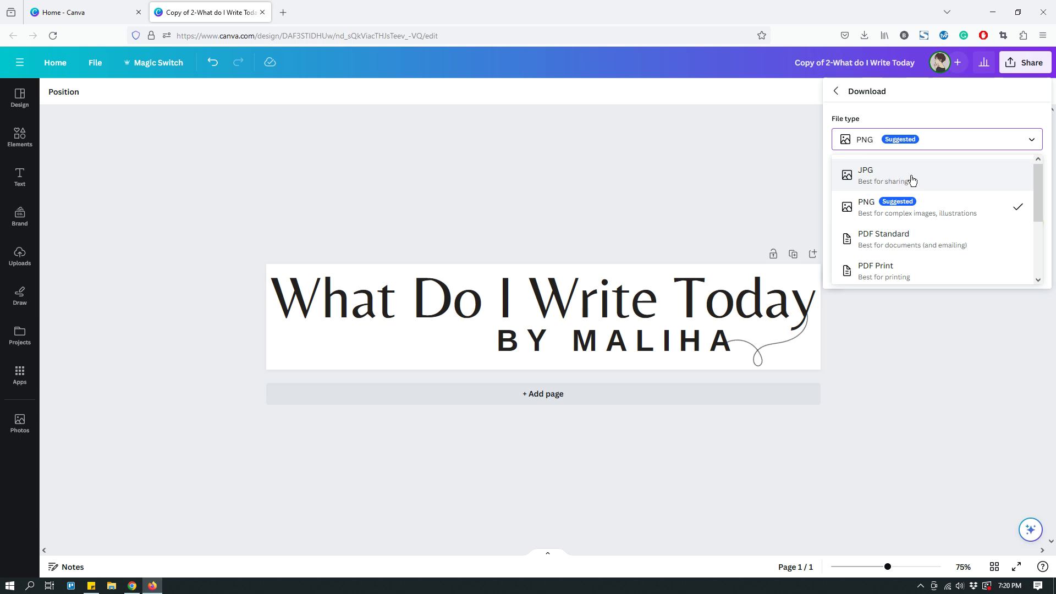
# Scroll through the file types: JPG, PNG, PDF Standard, PDF Print, SVG, MP4 Video and GIF
pyautogui.scroll(-1, 914, 180)
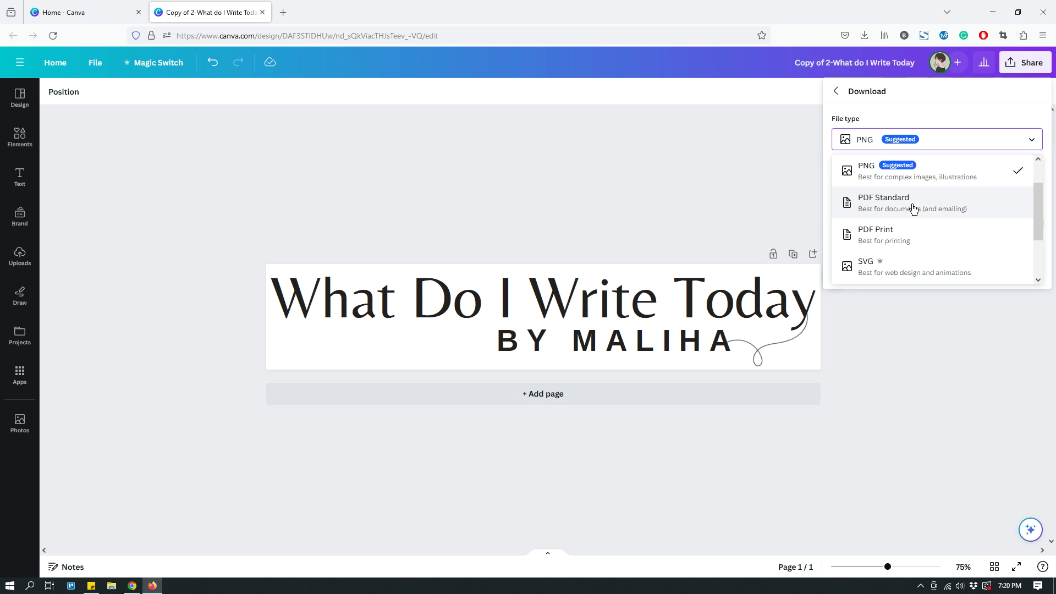
pyautogui.scroll(-1, 921, 213)
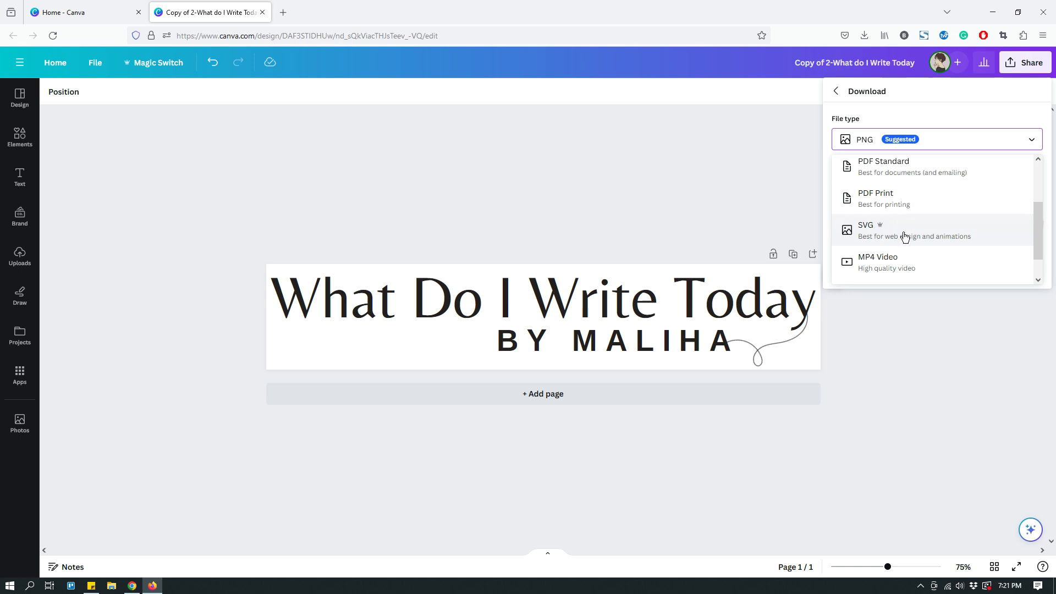
pyautogui.scroll(-1, 905, 237)
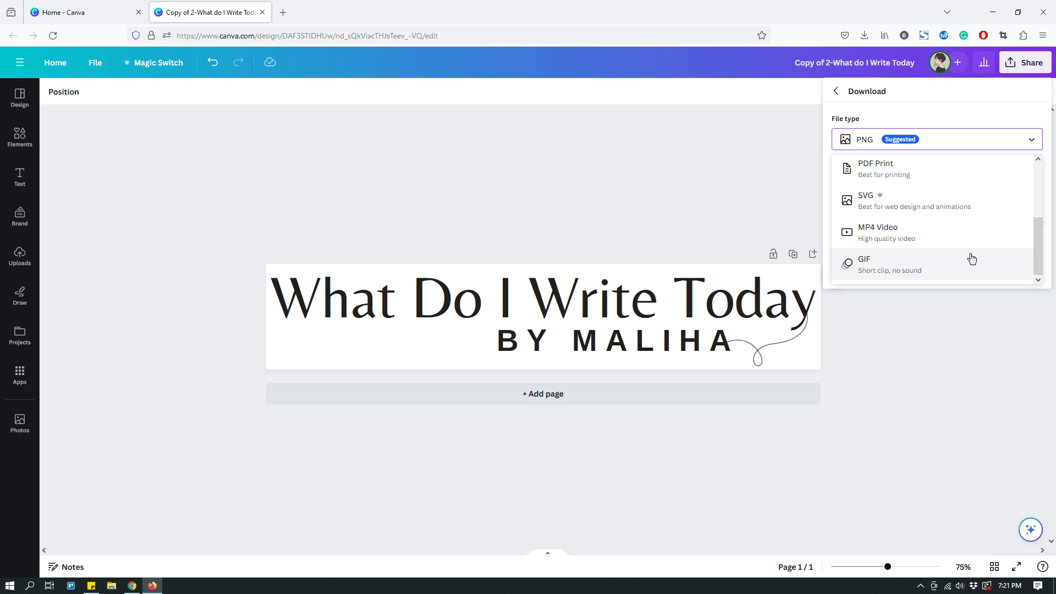
# Browse the file-type list up and down, then pick SVG as the download format
pyautogui.scroll(2, 973, 258)
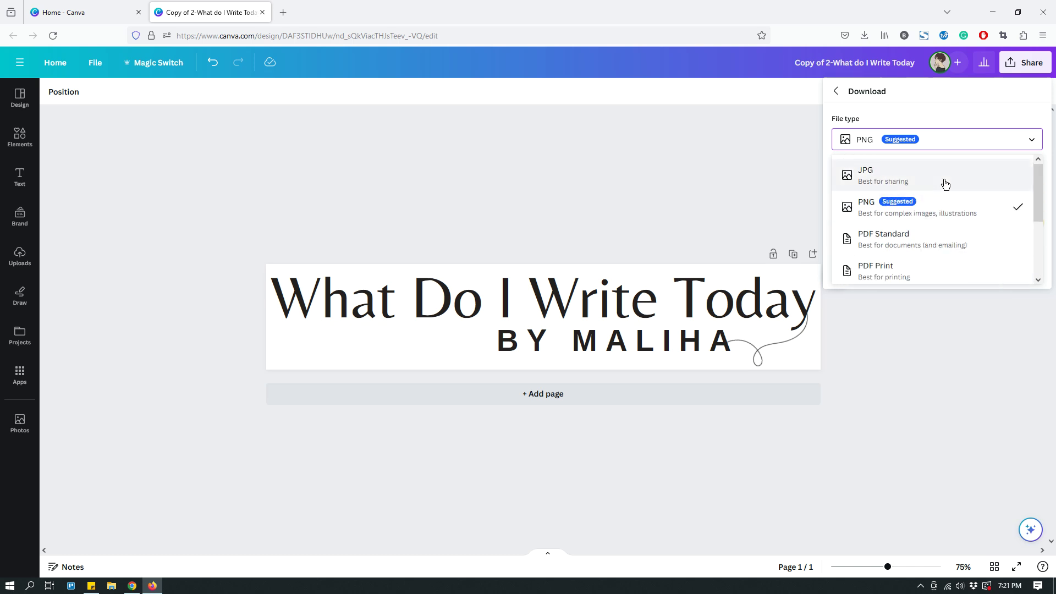
pyautogui.scroll(-2, 945, 203)
pyautogui.scroll(2, 941, 229)
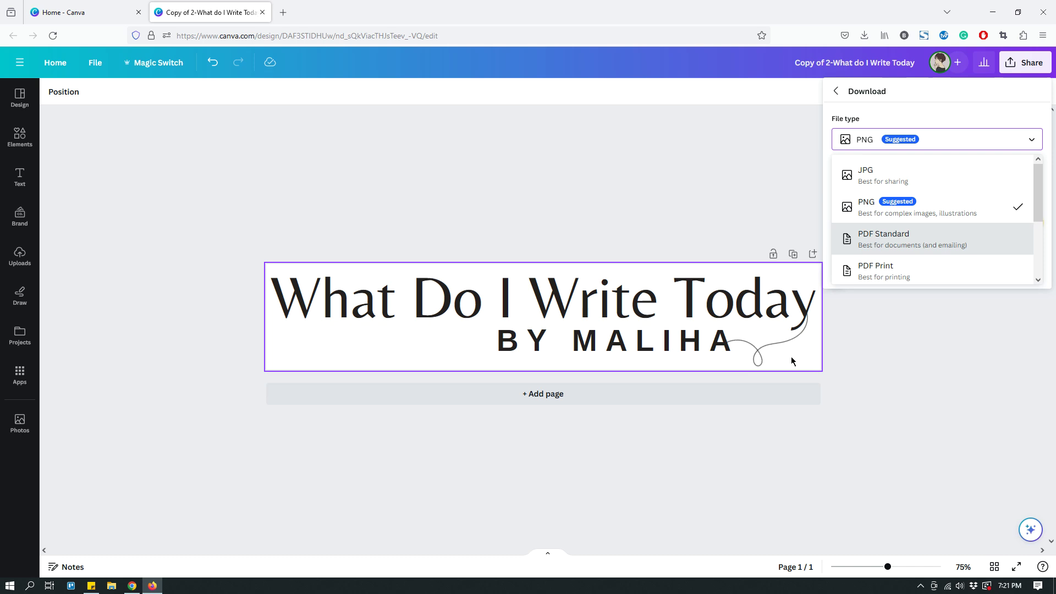
pyautogui.scroll(-2, 964, 206)
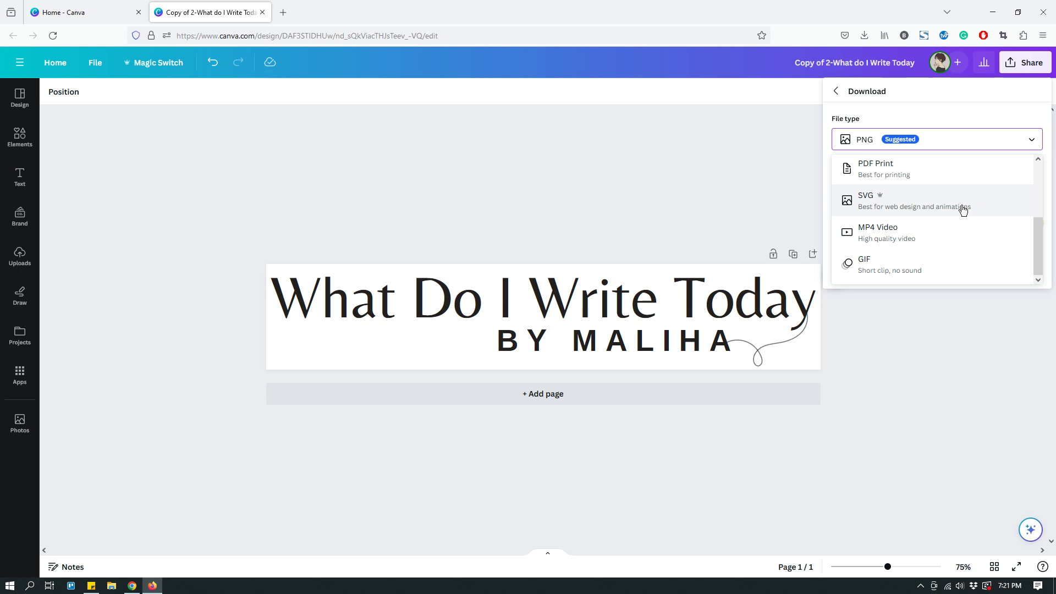
pyautogui.click(911, 204)
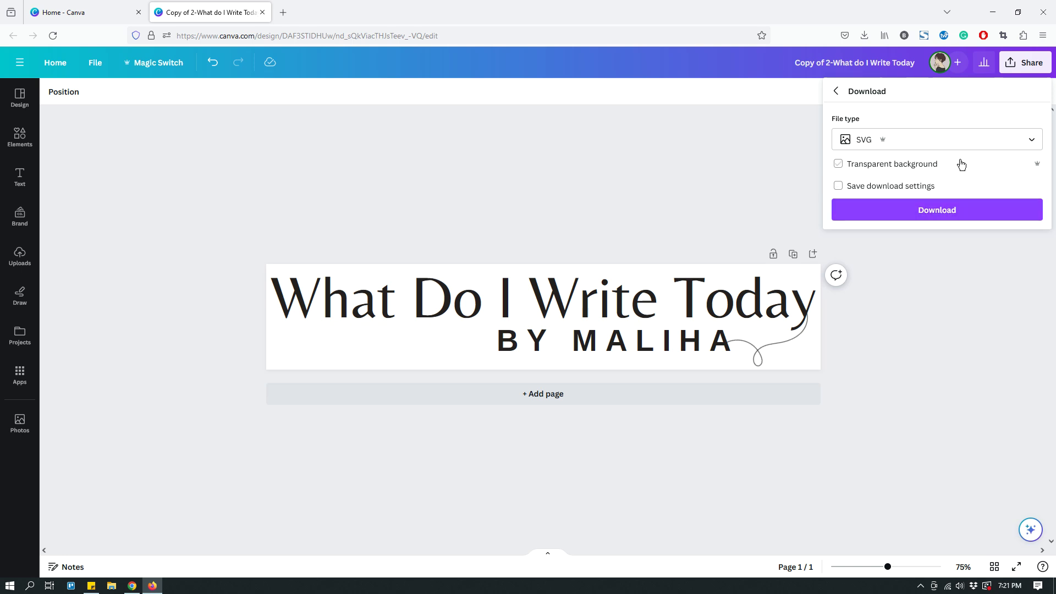
pyautogui.click(841, 166)
pyautogui.click(894, 170)
pyautogui.click(921, 165)
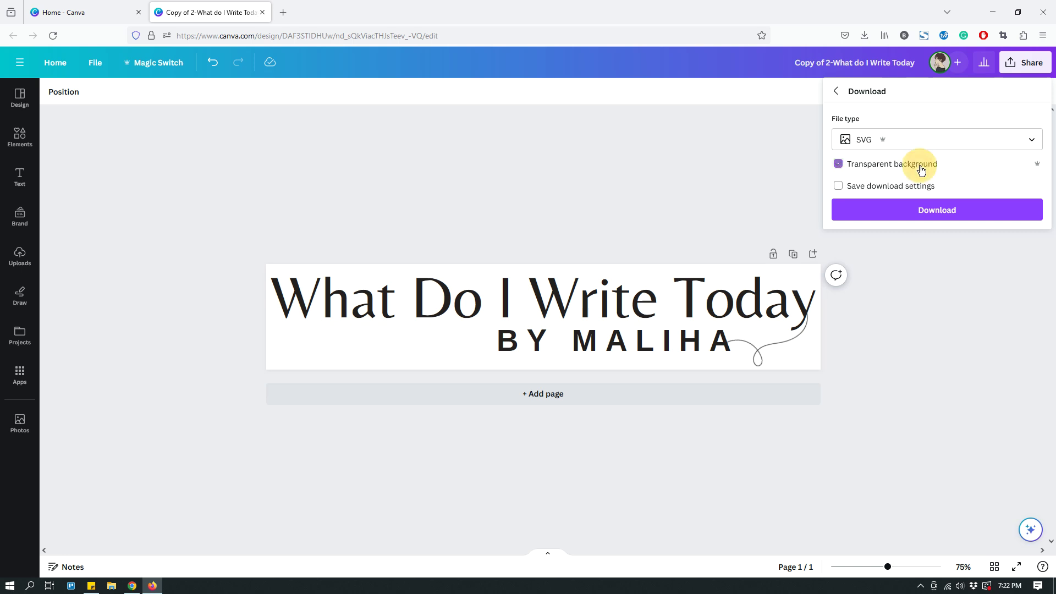
# Switch the download file type back to PNG (Suggested) and toggle the compression option
pyautogui.click(915, 141)
pyautogui.scroll(2, 949, 179)
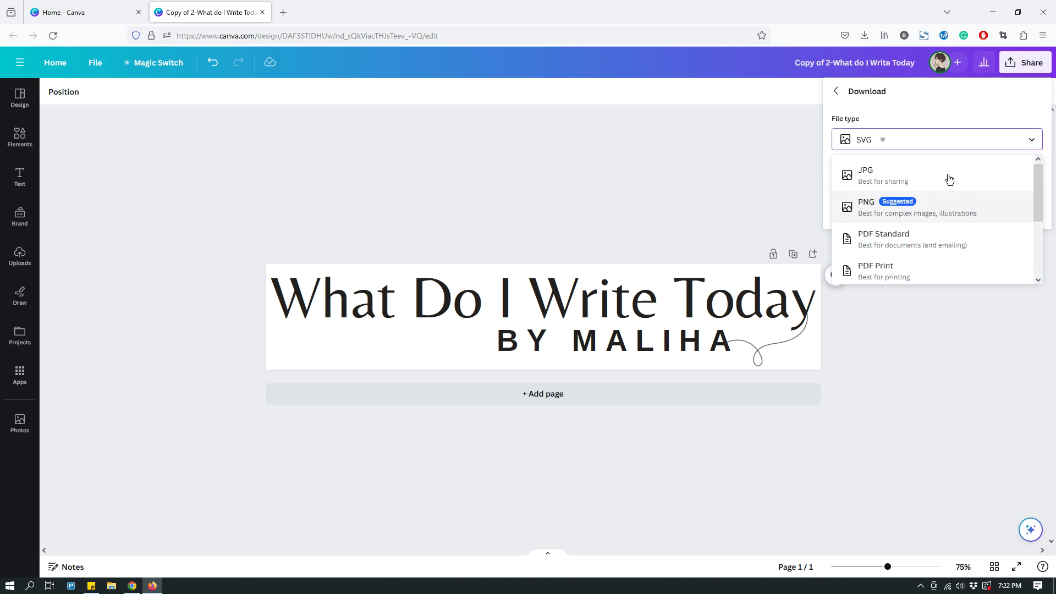
pyautogui.click(944, 212)
pyautogui.click(1010, 218)
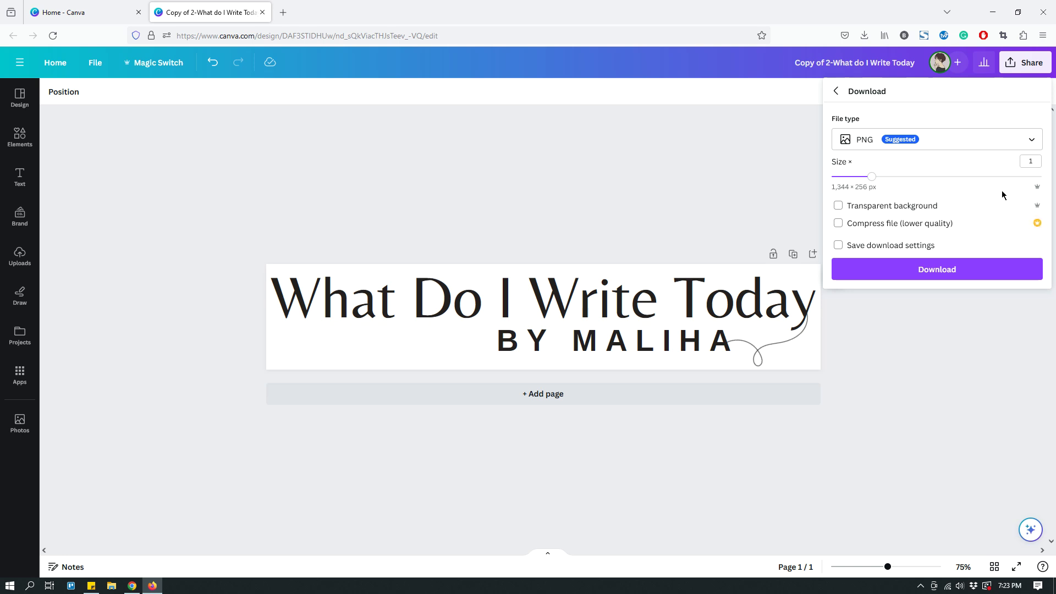
# Turn on Compress file (lower quality) for the PNG download, bringing up Magic Switch resize sizes
pyautogui.click(904, 229)
pyautogui.click(838, 223)
pyautogui.click(873, 177)
# Look at the Custom size resize options, then close them to view the full 'What Do I Write Today' banner
pyautogui.click(173, 74)
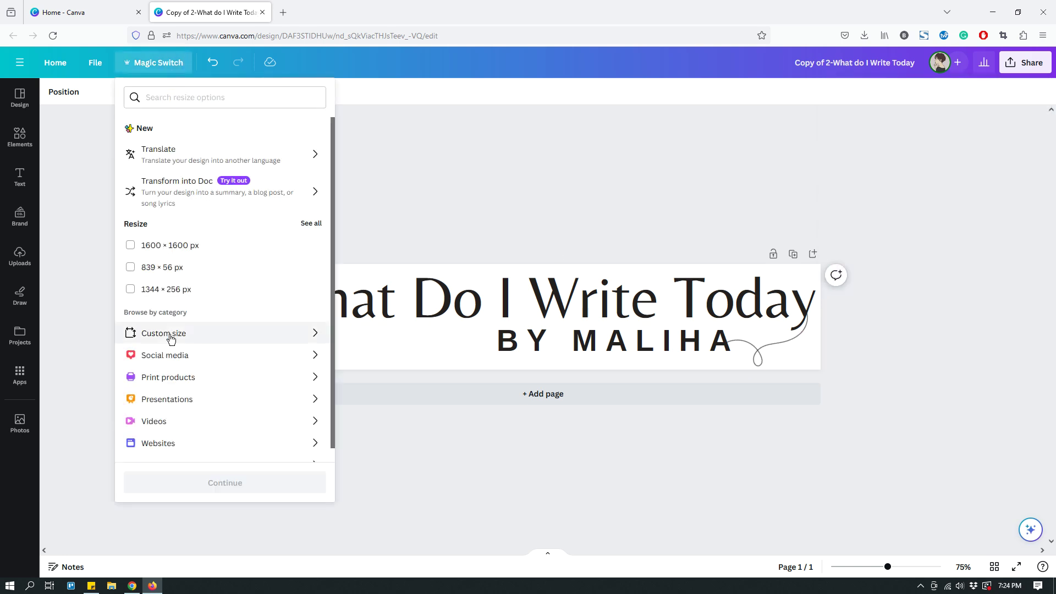
pyautogui.click(170, 334)
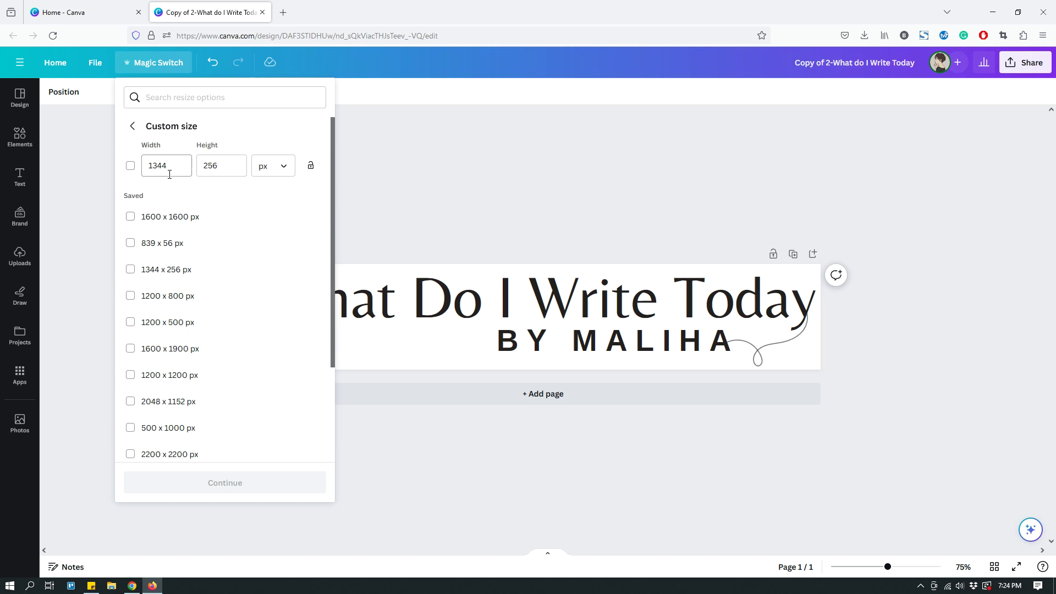
pyautogui.click(222, 169)
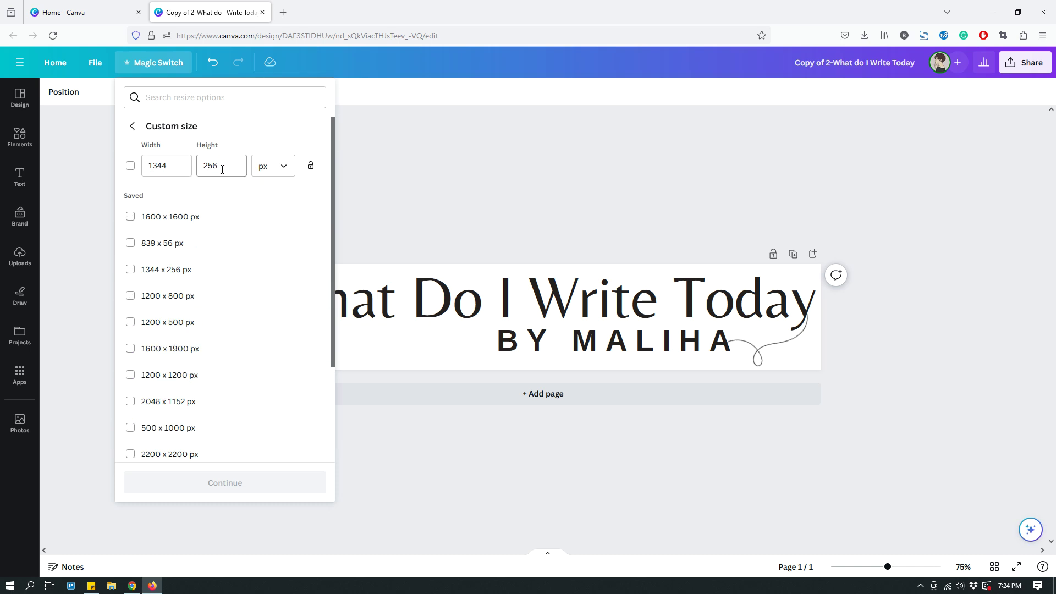
pyautogui.click(414, 197)
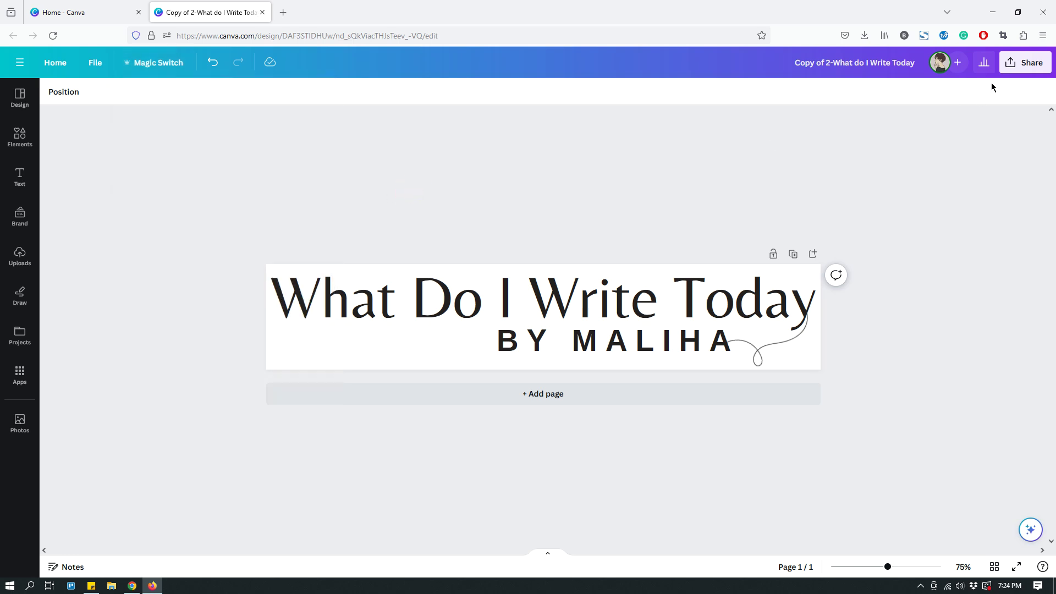
# Reopen Share > Download and set the PNG Size slider to 1.375 (1,848 × 352 px)
pyautogui.click(1022, 62)
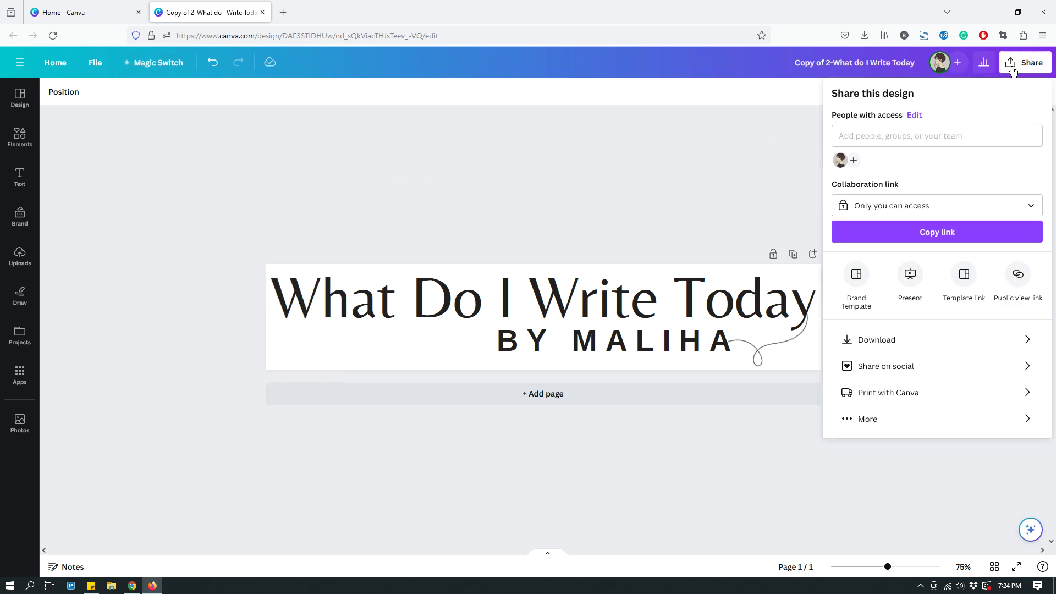
pyautogui.click(876, 345)
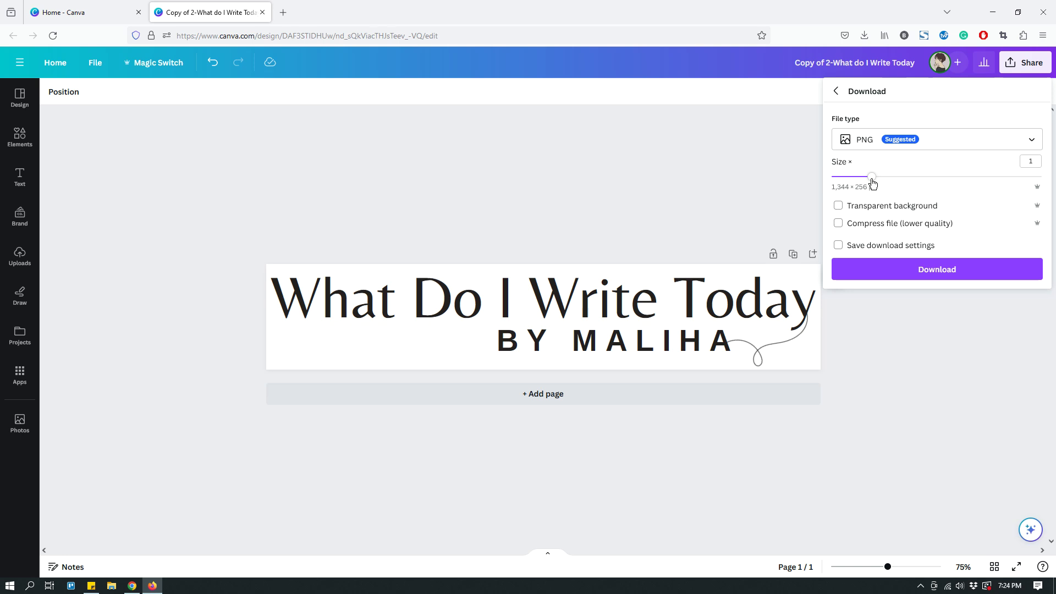
pyautogui.moveTo(873, 182); pyautogui.dragTo(924, 184)
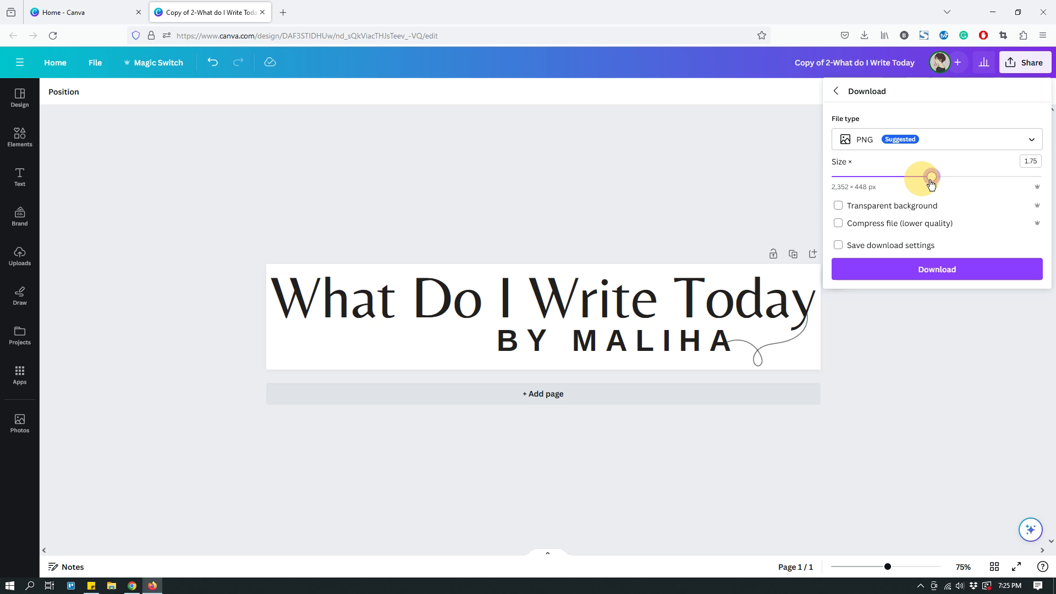
pyautogui.moveTo(931, 183); pyautogui.dragTo(895, 188)
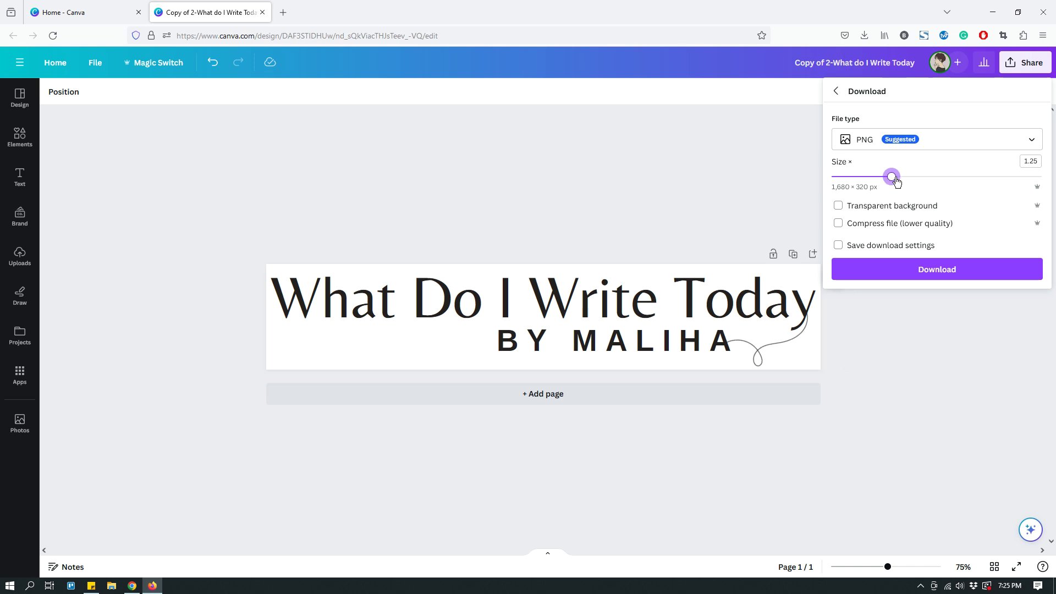
pyautogui.moveTo(892, 177)
pyautogui.mouseDown()
pyautogui.moveTo(981, 182)
pyautogui.moveTo(903, 179)
pyautogui.mouseUp()
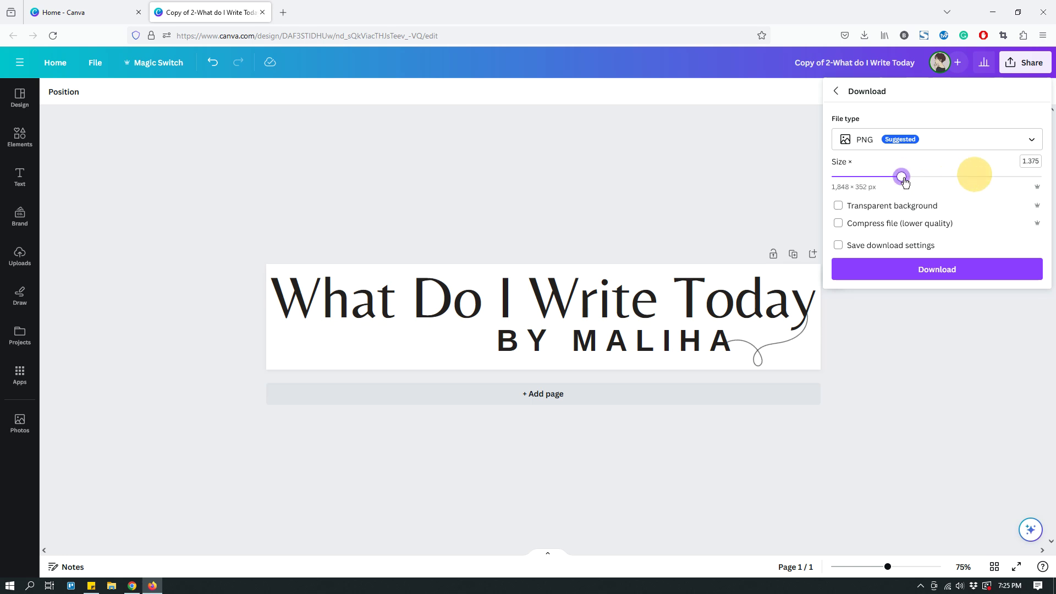
pyautogui.click(958, 143)
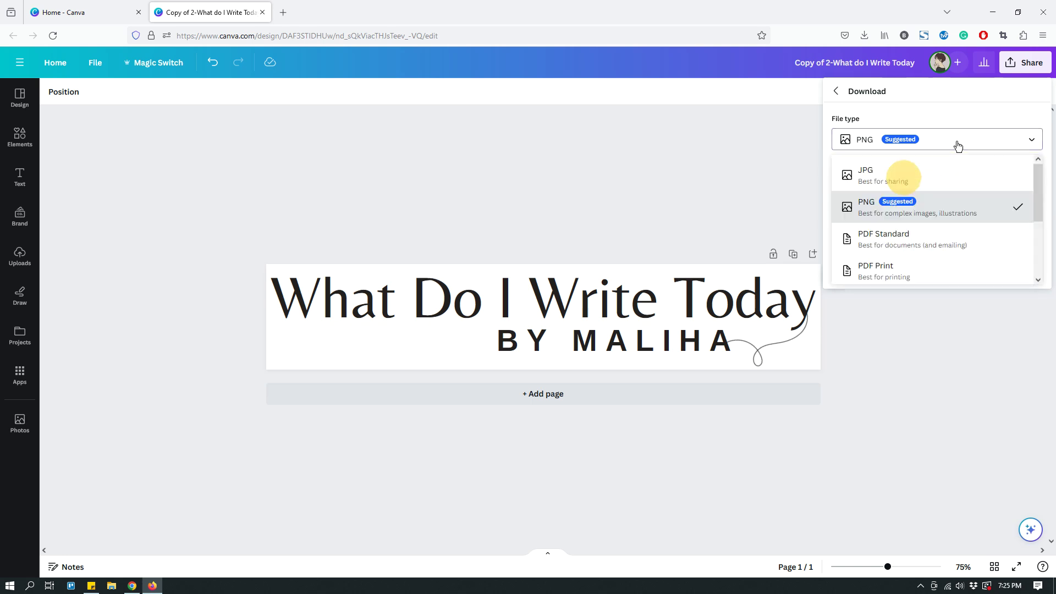
# Choose JPG as the download file type, which shows Quality 80
pyautogui.click(904, 176)
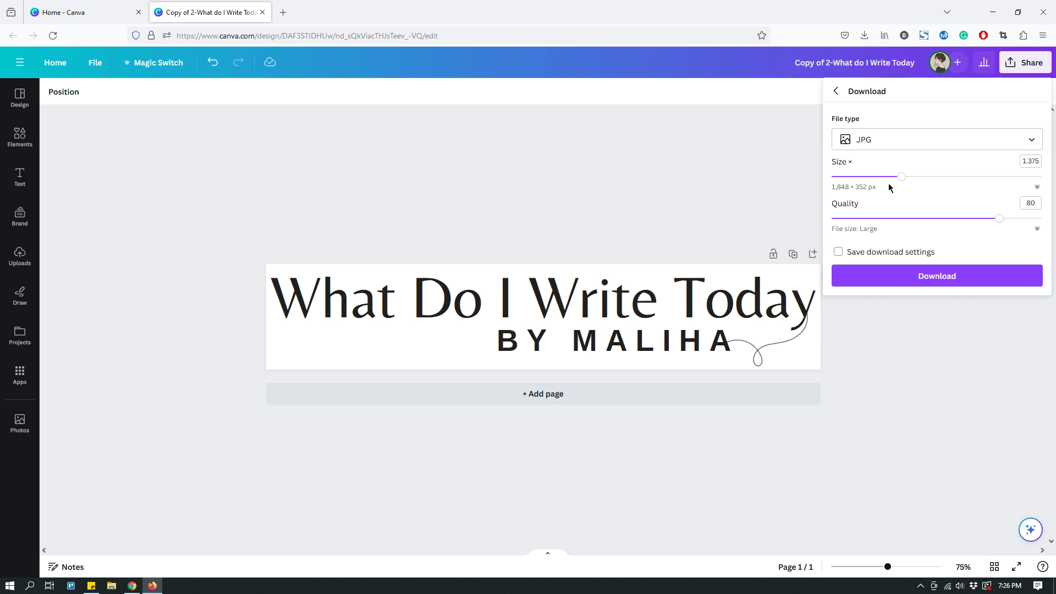
# Set the JPG export to size 1 (1,344 × 256 px) and lower quality to 38
pyautogui.moveTo(898, 184); pyautogui.dragTo(875, 186)
pyautogui.moveTo(1000, 224); pyautogui.dragTo(1046, 228)
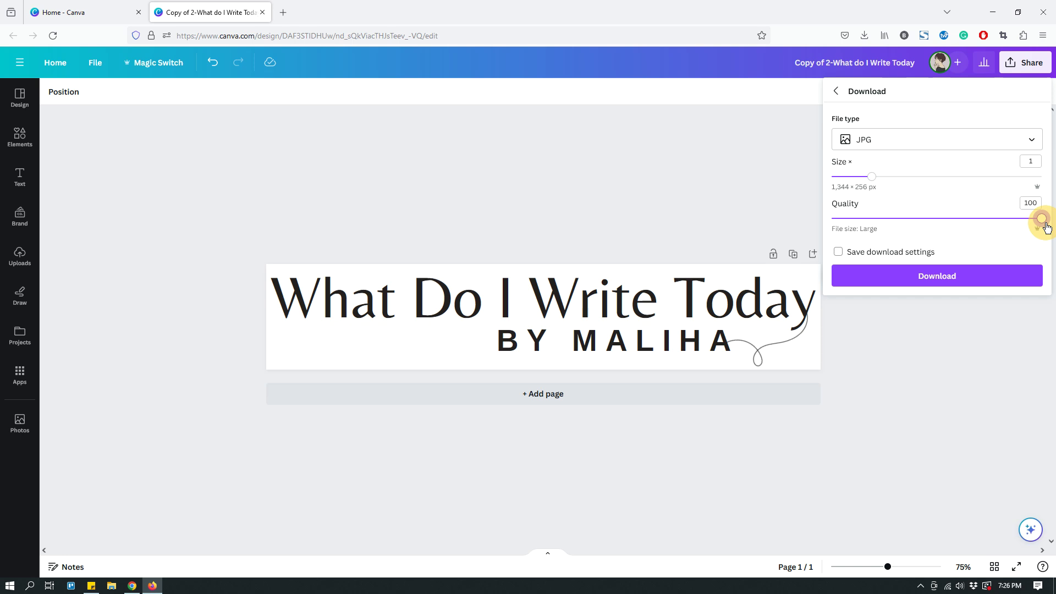
pyautogui.moveTo(1046, 228); pyautogui.dragTo(1039, 227)
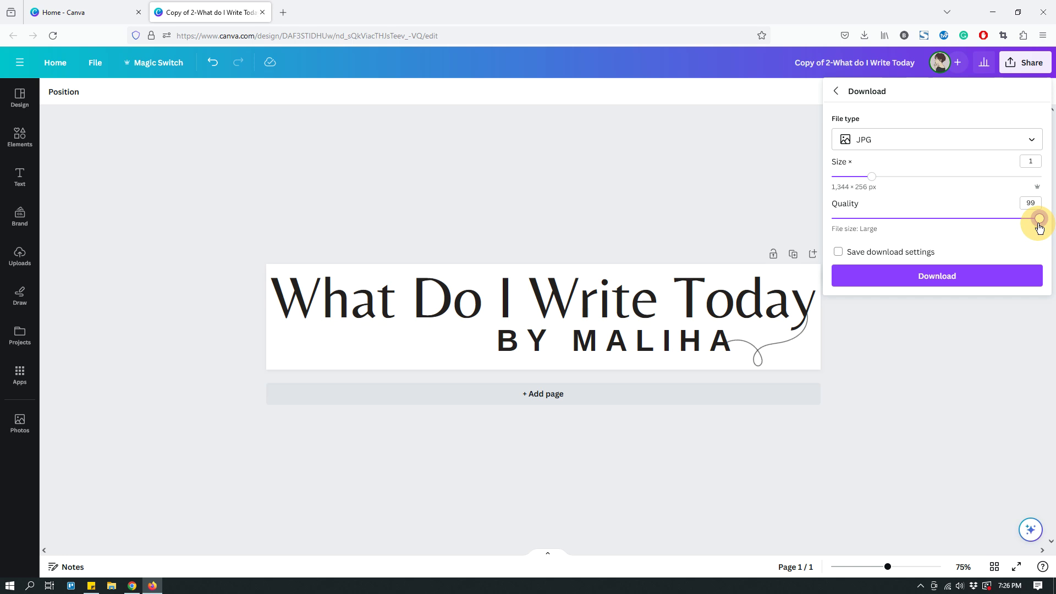
pyautogui.moveTo(1039, 228); pyautogui.dragTo(911, 230)
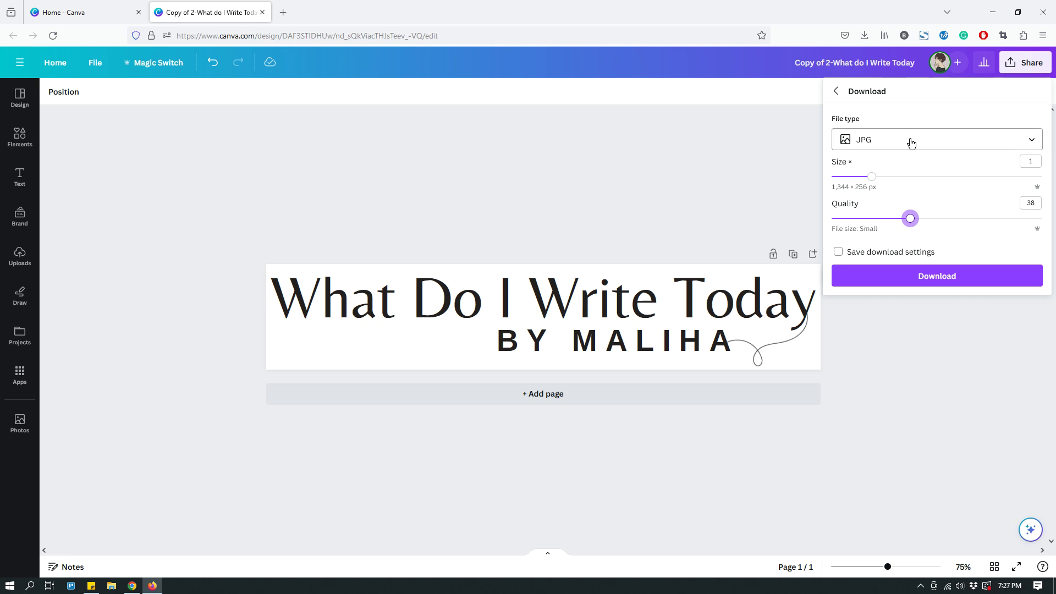
# Return to the canvas, then reopen Share > Download with the File type list expanded
pyautogui.click(381, 355)
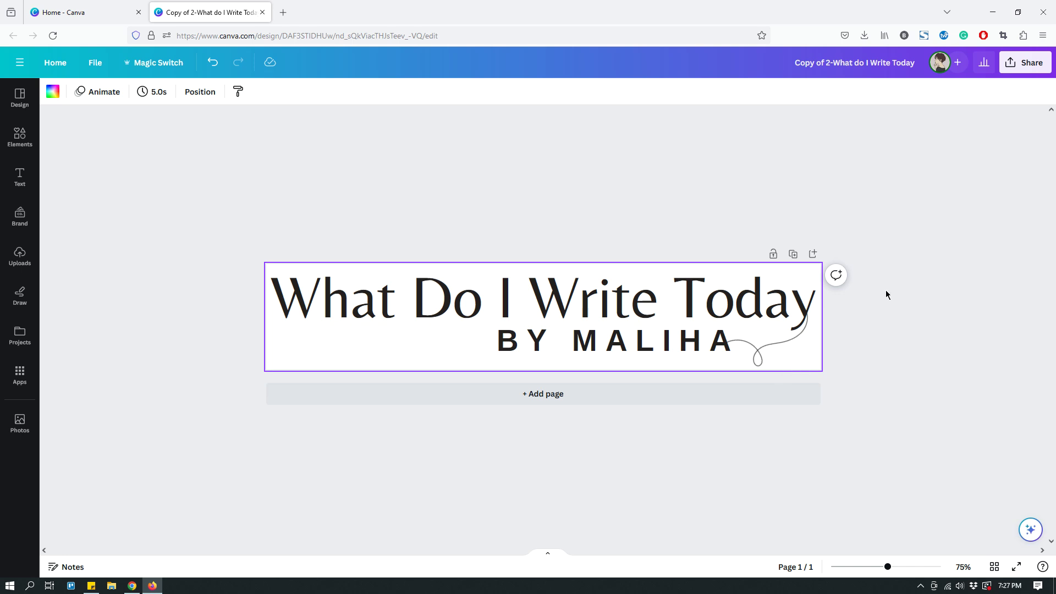
pyautogui.click(1033, 64)
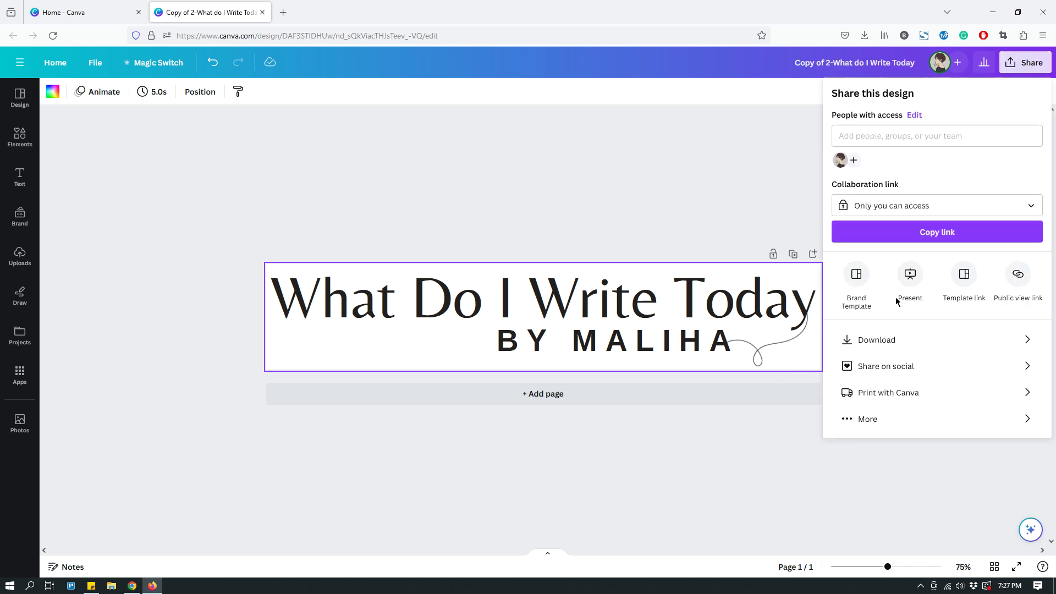
pyautogui.click(877, 339)
pyautogui.click(911, 149)
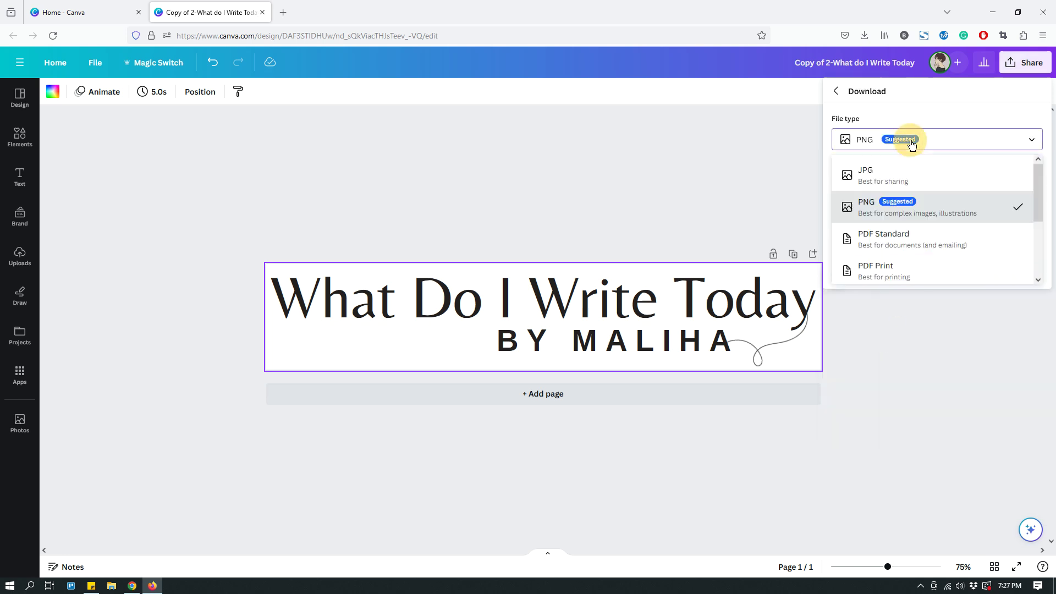
# Scroll through the formats down to PDF Print, SVG, MP4 Video and GIF
pyautogui.scroll(-2, 946, 212)
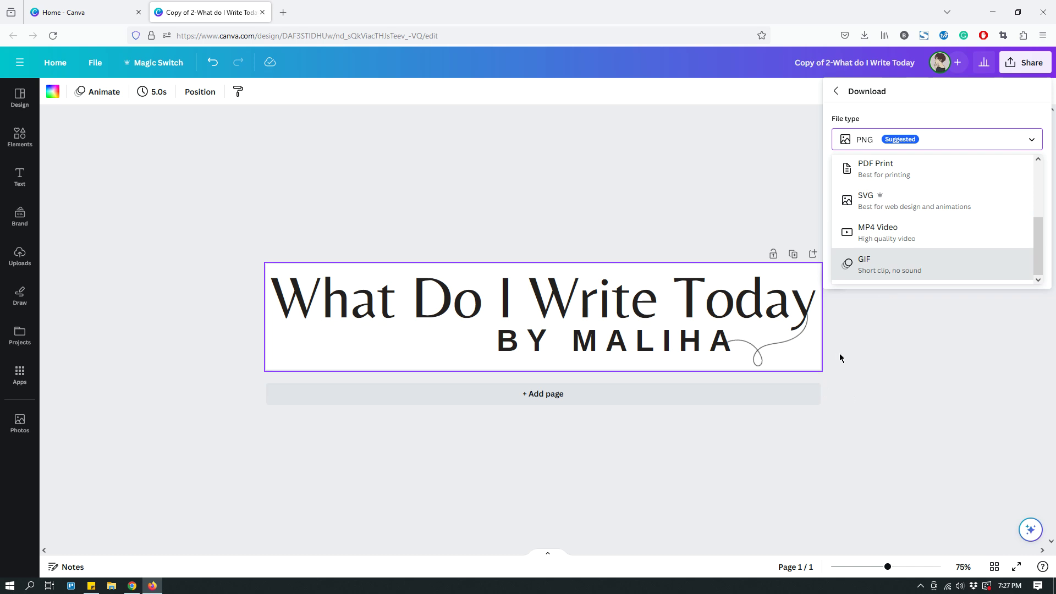
pyautogui.scroll(1, 907, 235)
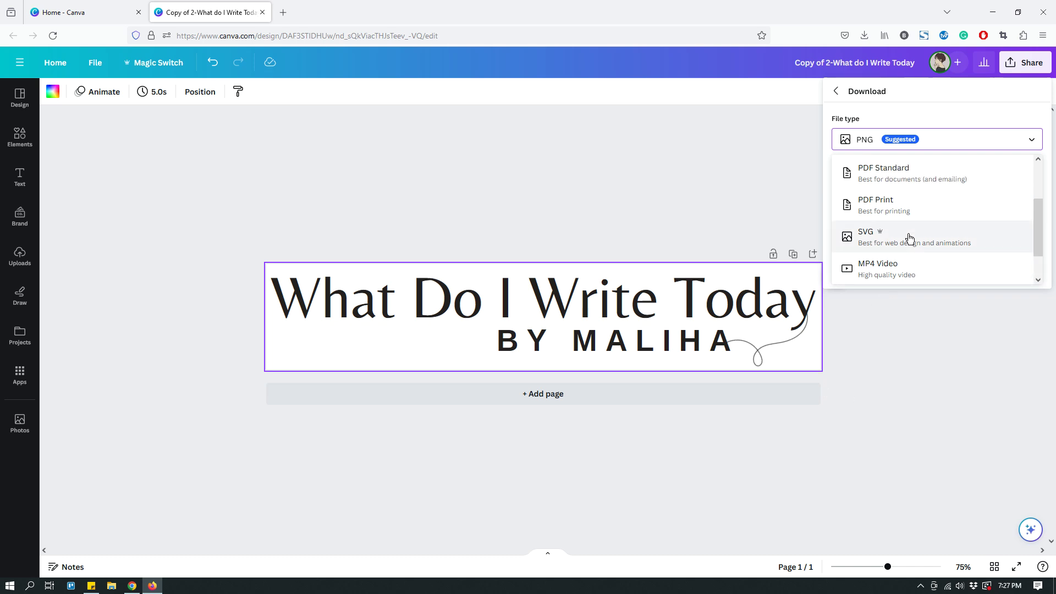
pyautogui.scroll(2, 935, 235)
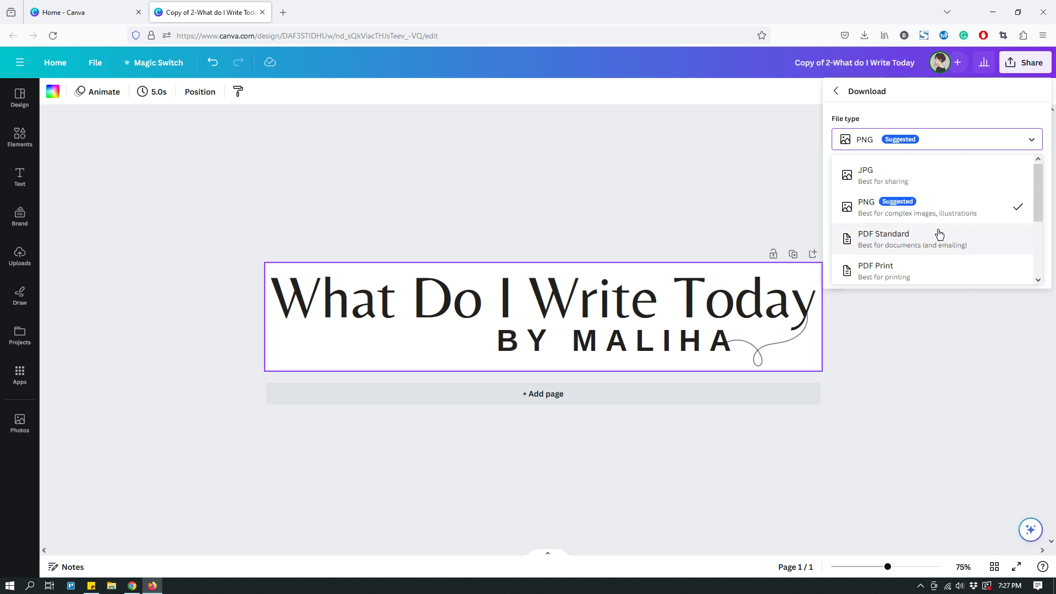
pyautogui.scroll(-1, 939, 235)
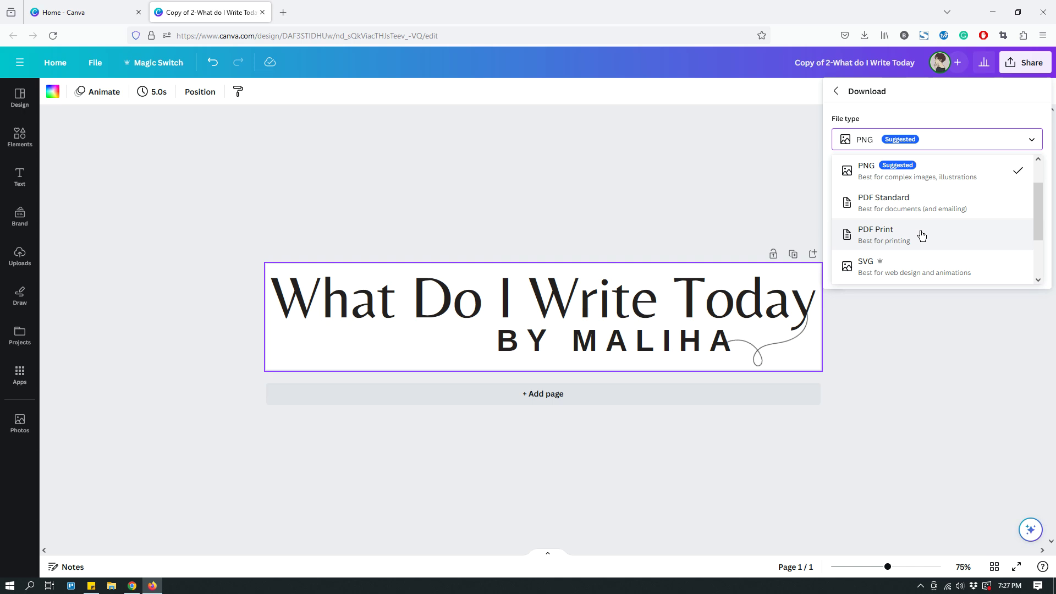
pyautogui.scroll(-2, 921, 236)
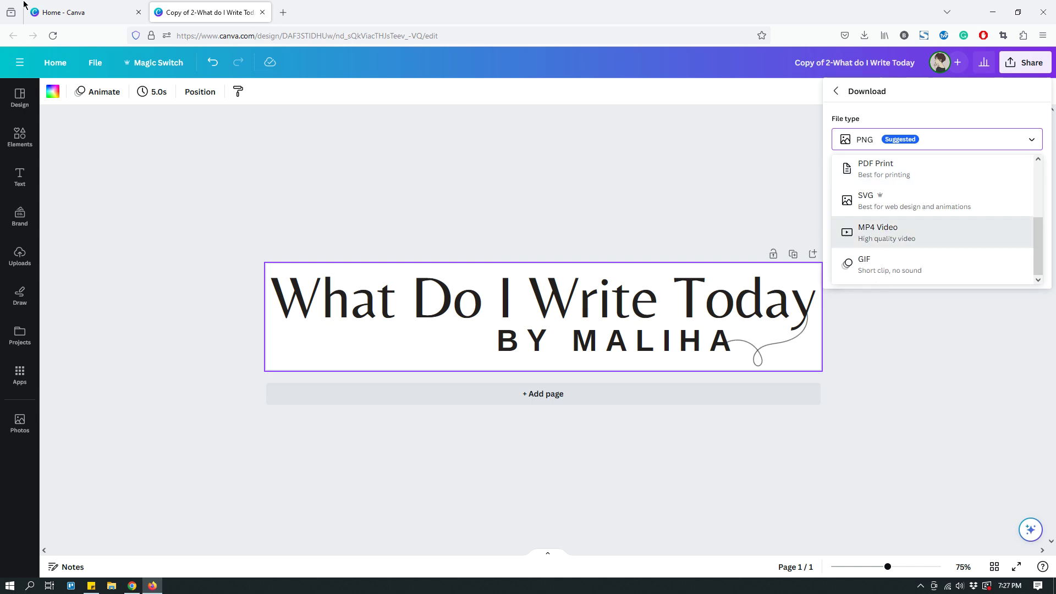
# Go back to the Canva home page, open The Checklist template in a new editor tab, and dismiss the letterhead printing offer
pyautogui.click(60, 14)
pyautogui.scroll(5, 589, 342)
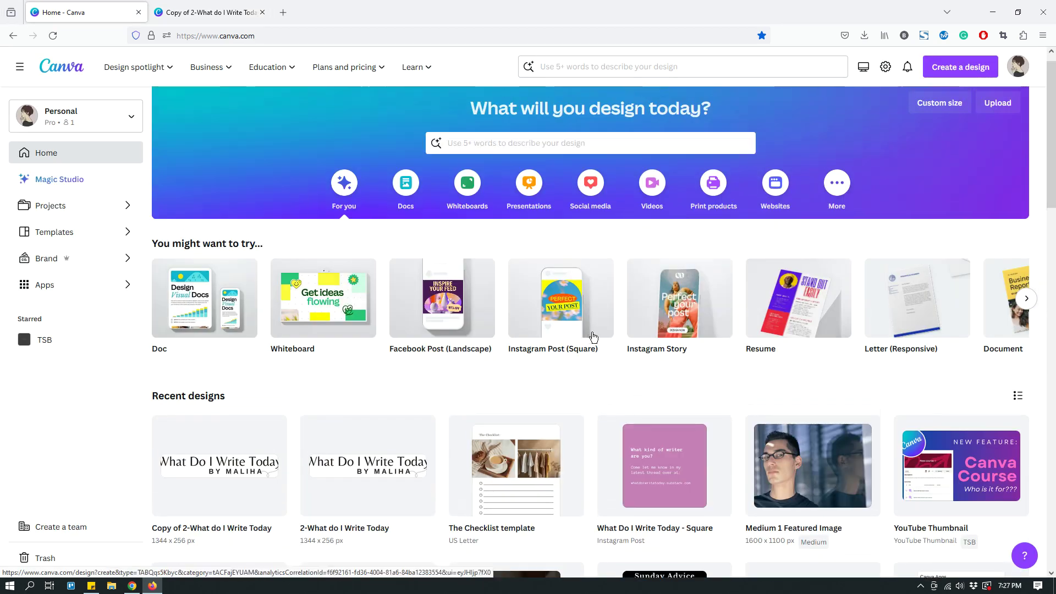
pyautogui.click(571, 429)
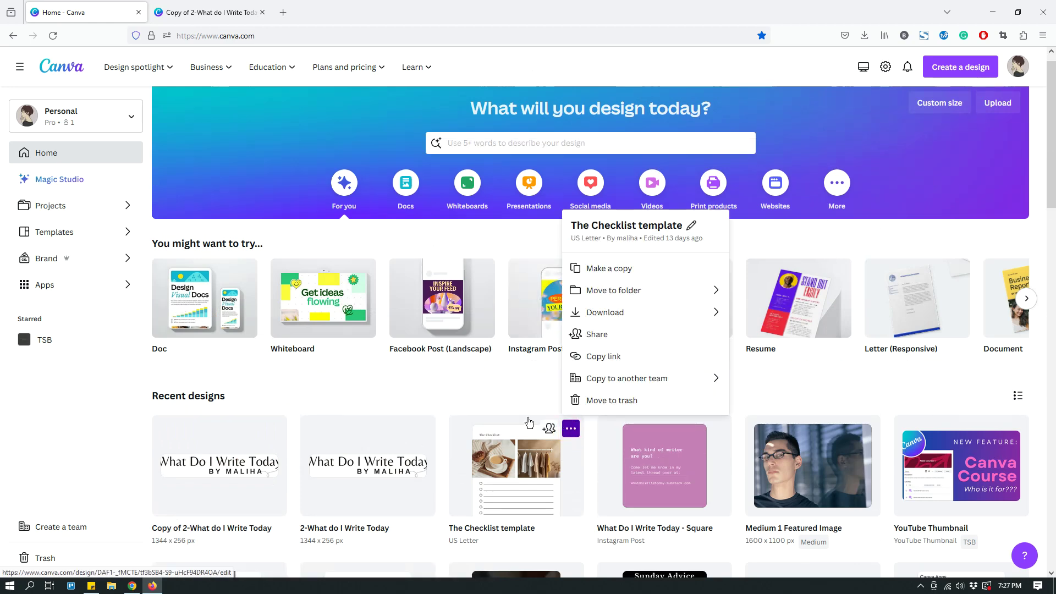
pyautogui.click(462, 445)
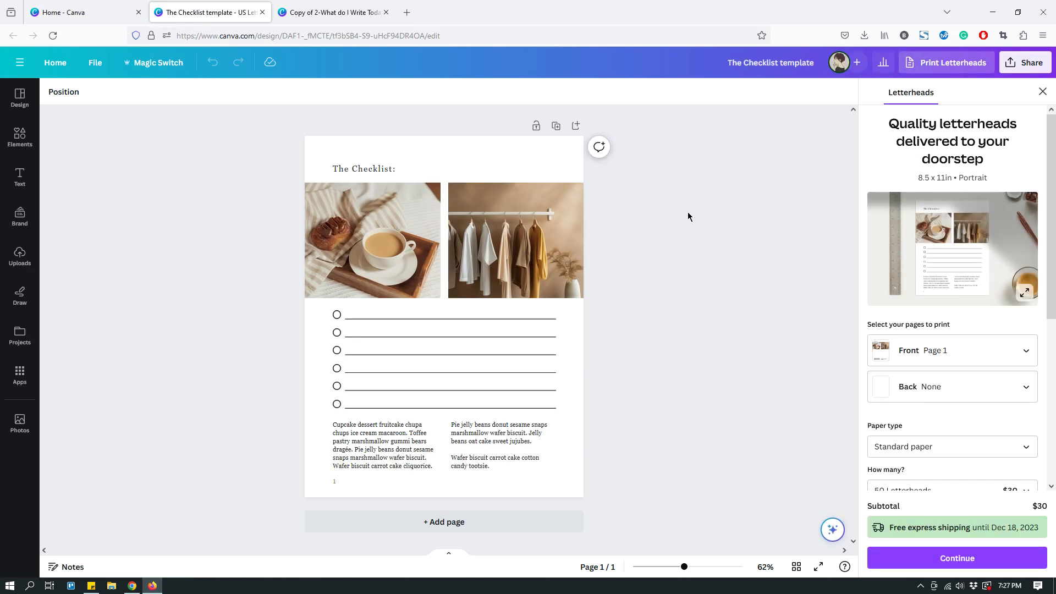
pyautogui.click(1043, 91)
# Open Share > Download for The Checklist and set the file type to PDF Print, after trying PDF Standard
pyautogui.click(1019, 72)
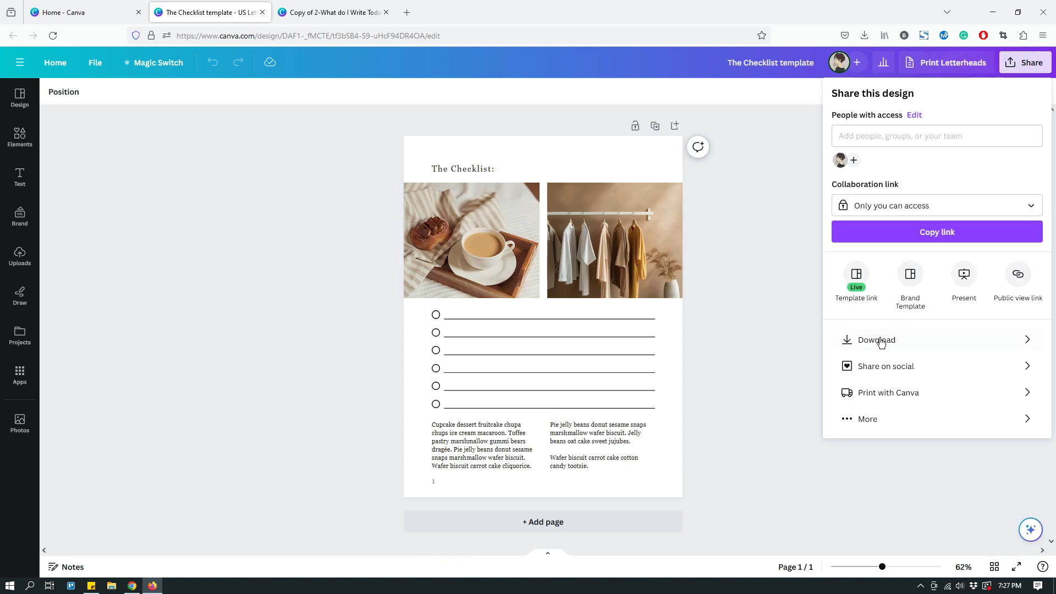
pyautogui.click(879, 337)
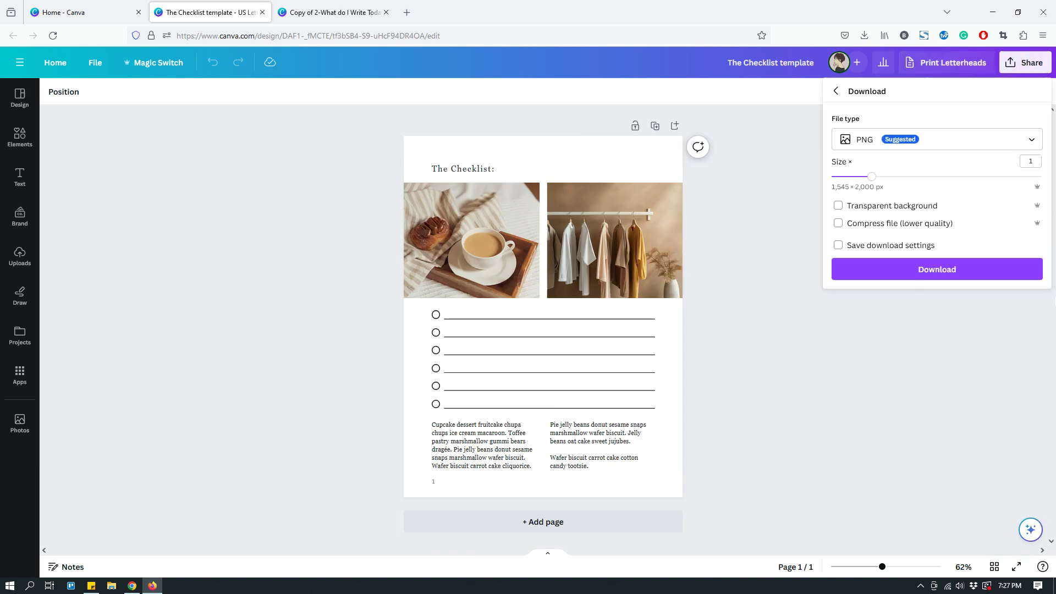
pyautogui.click(858, 142)
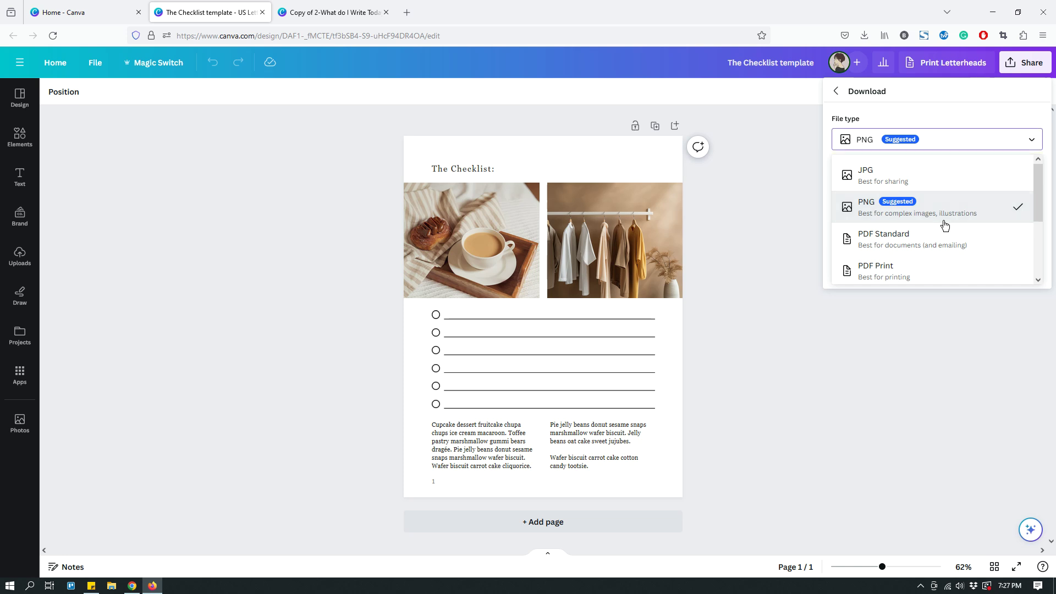
pyautogui.click(927, 238)
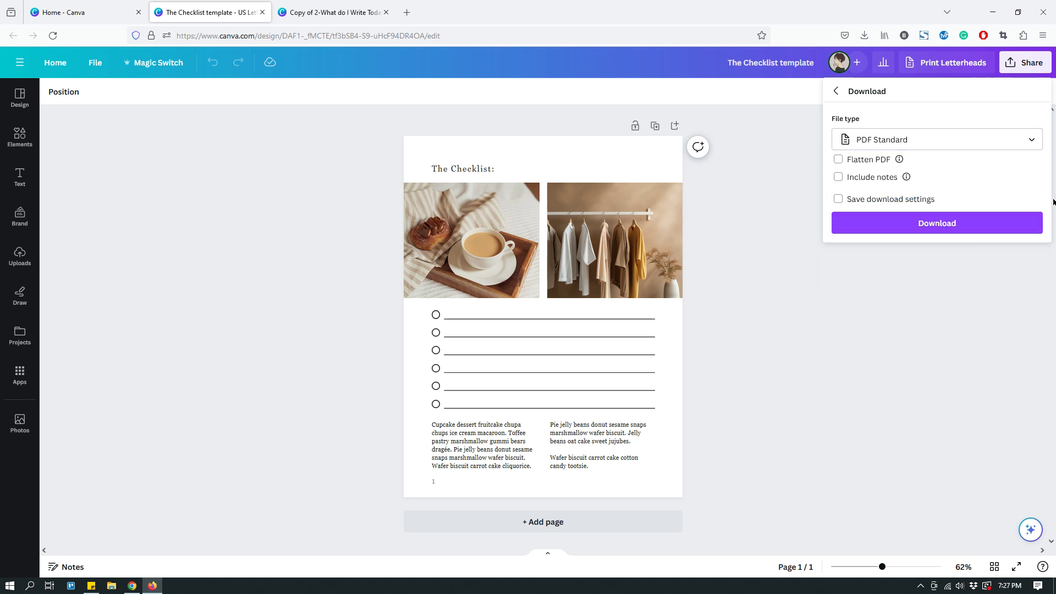
pyautogui.click(919, 141)
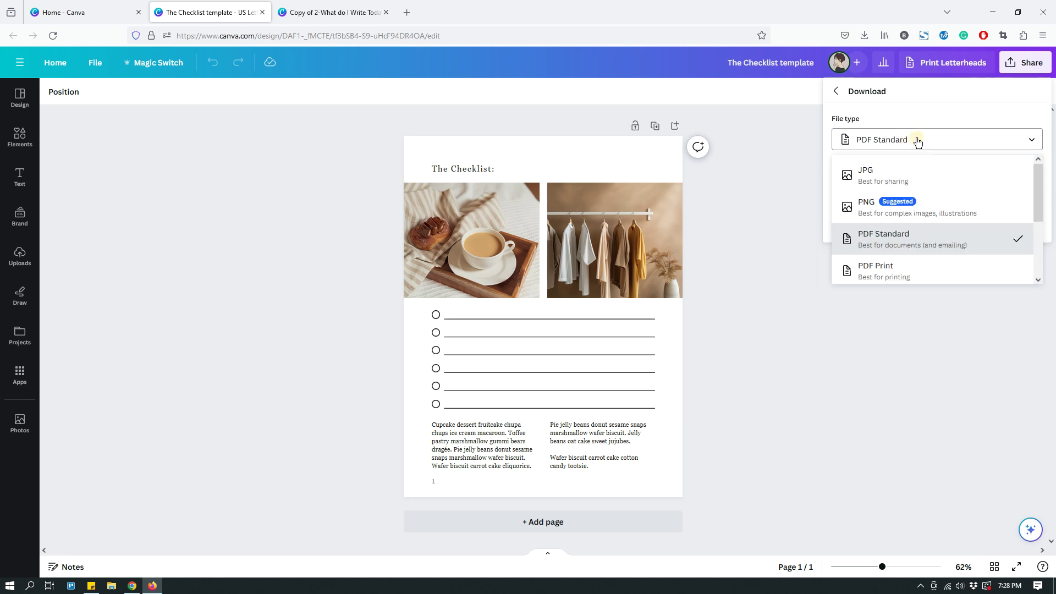
pyautogui.click(899, 273)
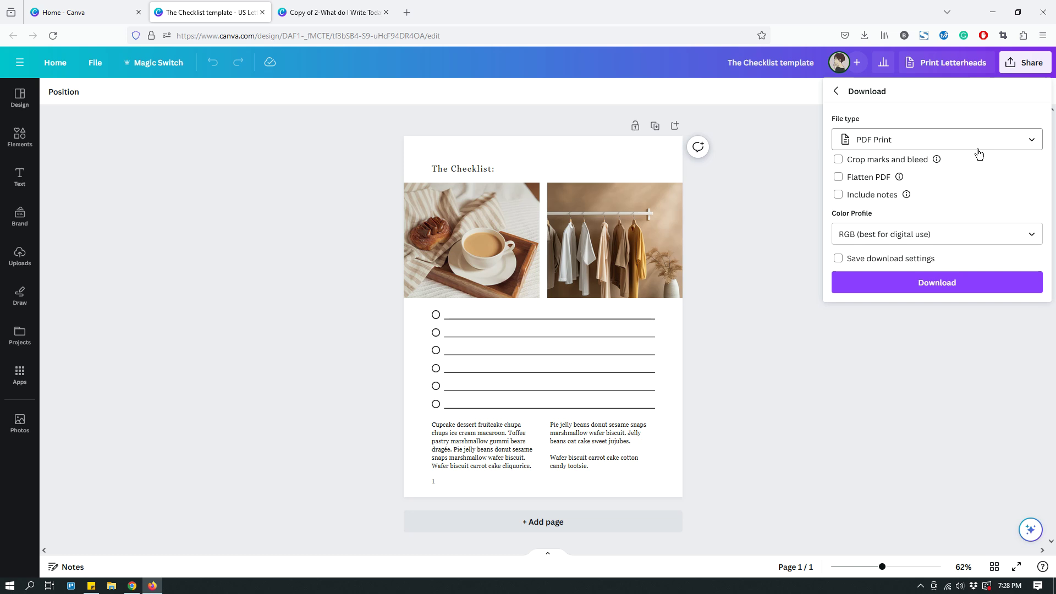
pyautogui.click(942, 146)
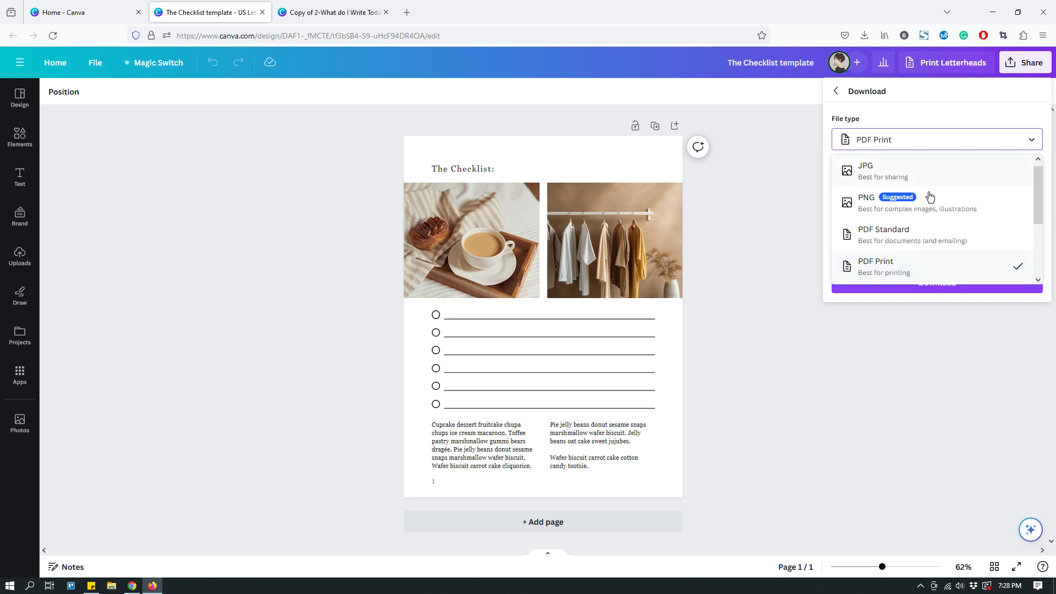
# Set the file type to PDF Standard and tick then untick Include notes
pyautogui.click(900, 238)
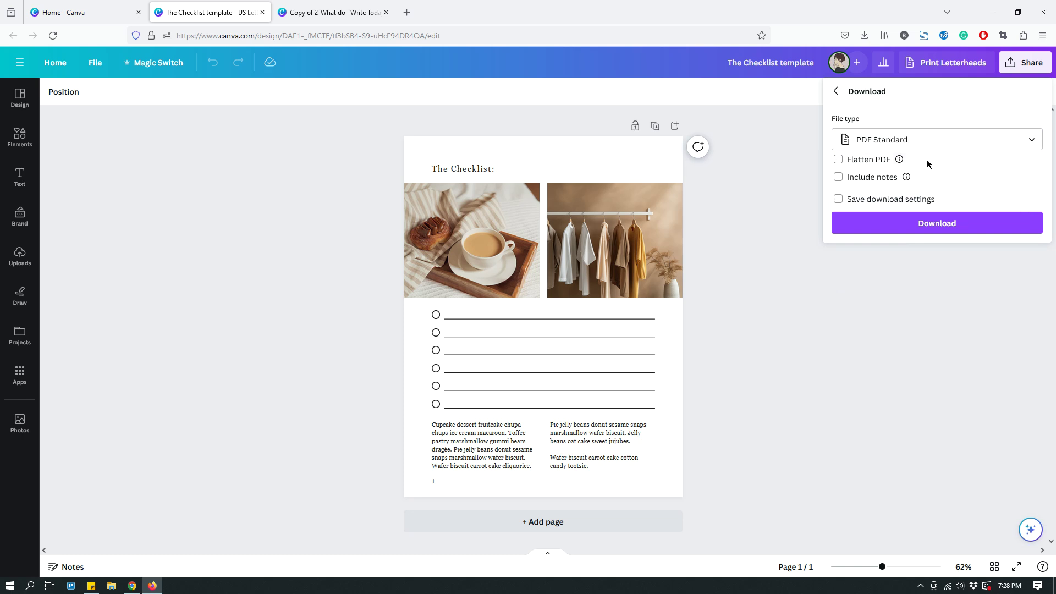
pyautogui.moveTo(898, 166)
pyautogui.click(840, 177)
pyautogui.click(838, 177)
pyautogui.click(957, 141)
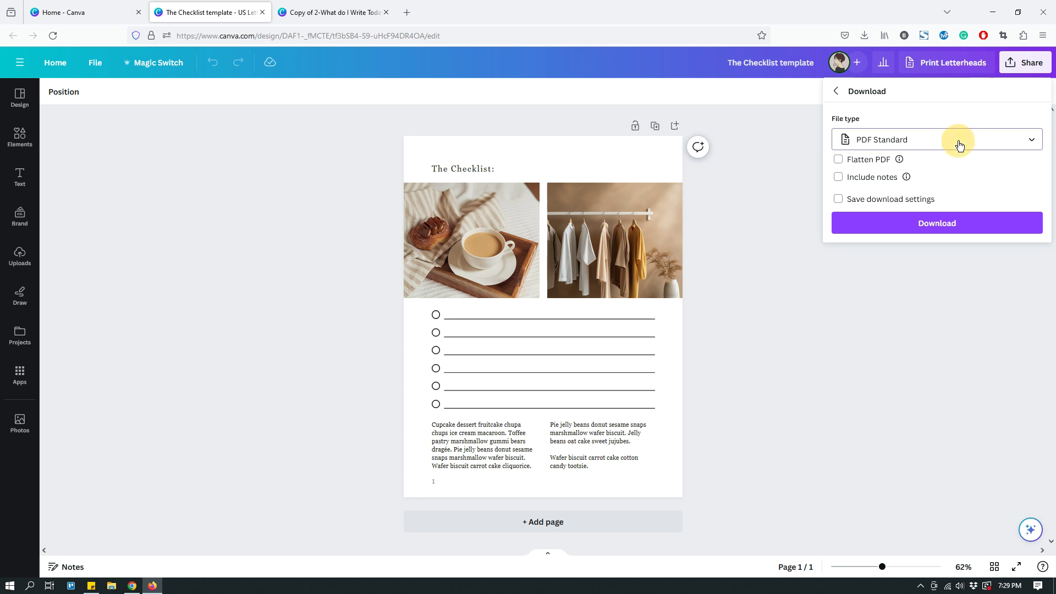
# Switch the file type to PDF Print and show the RGB and CMYK colour profile options
pyautogui.click(839, 273)
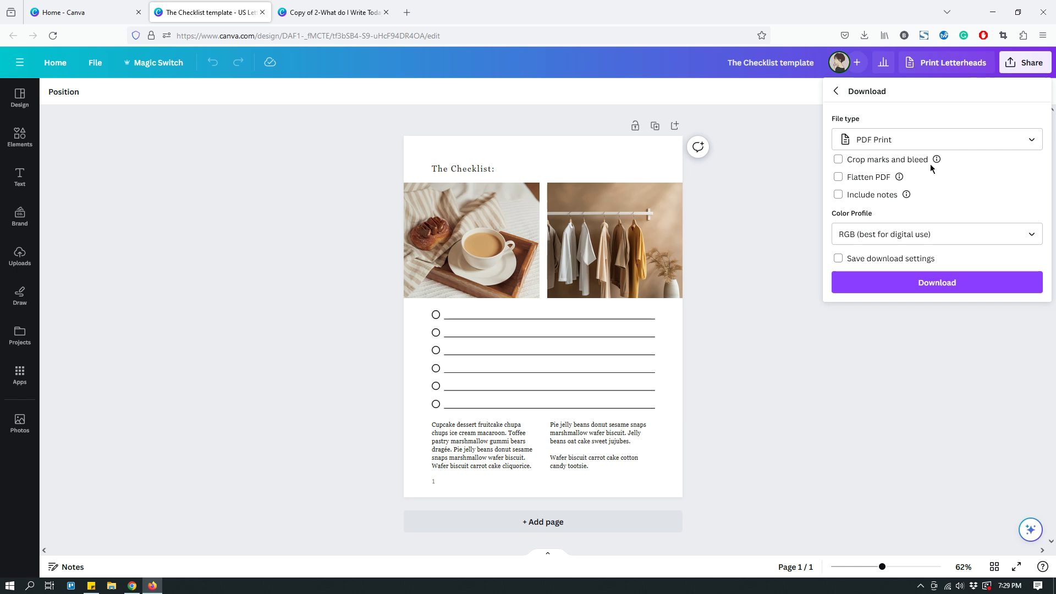
pyautogui.moveTo(936, 162)
pyautogui.click(952, 237)
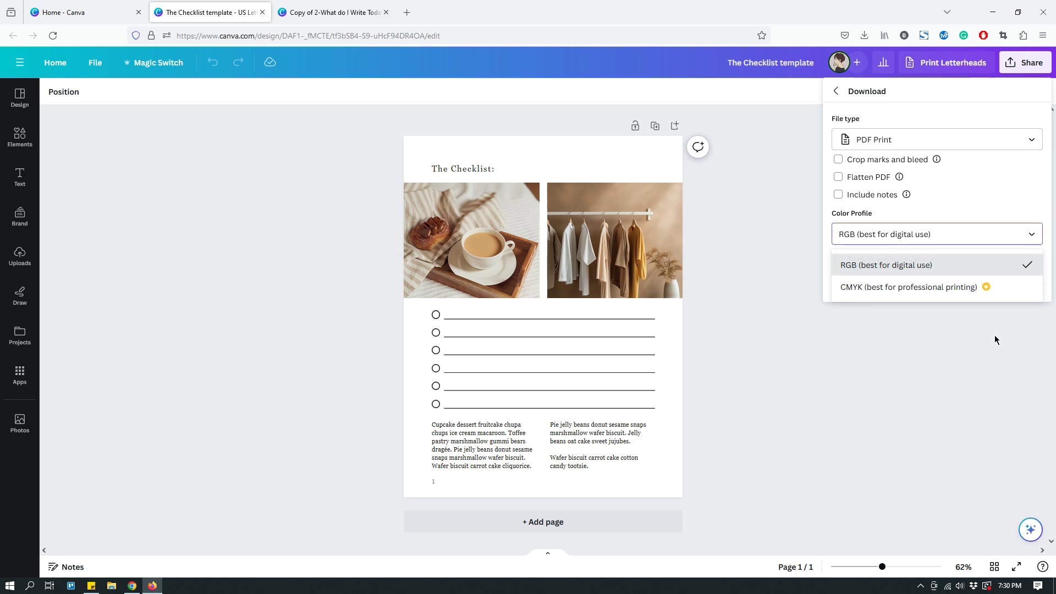
# Close the colour profiles and scroll the file type list to show SVG, MP4 Video and GIF
pyautogui.click(963, 140)
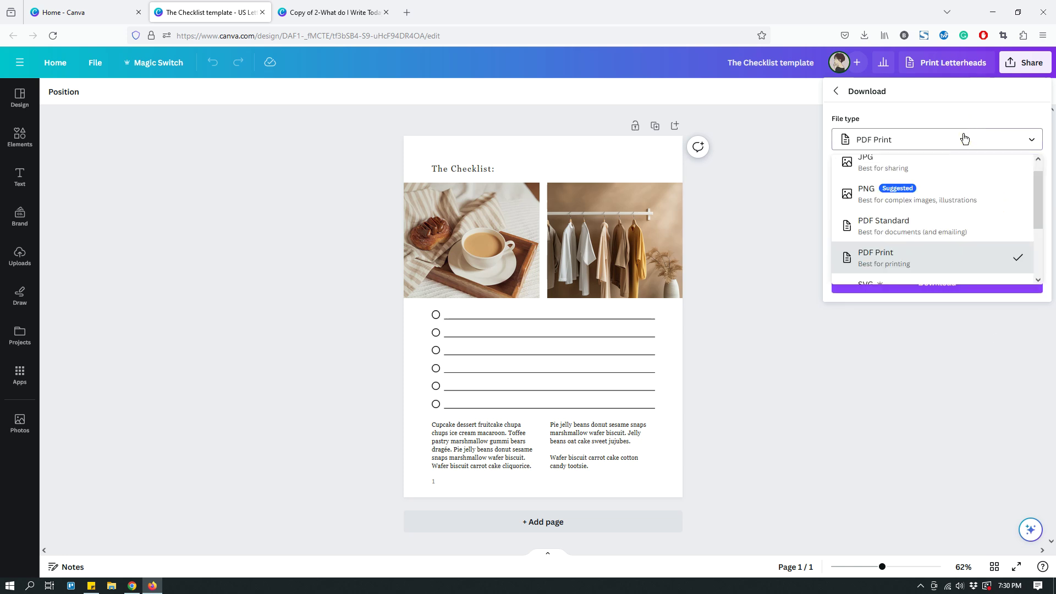
pyautogui.scroll(-1, 971, 188)
pyautogui.scroll(-1, 970, 188)
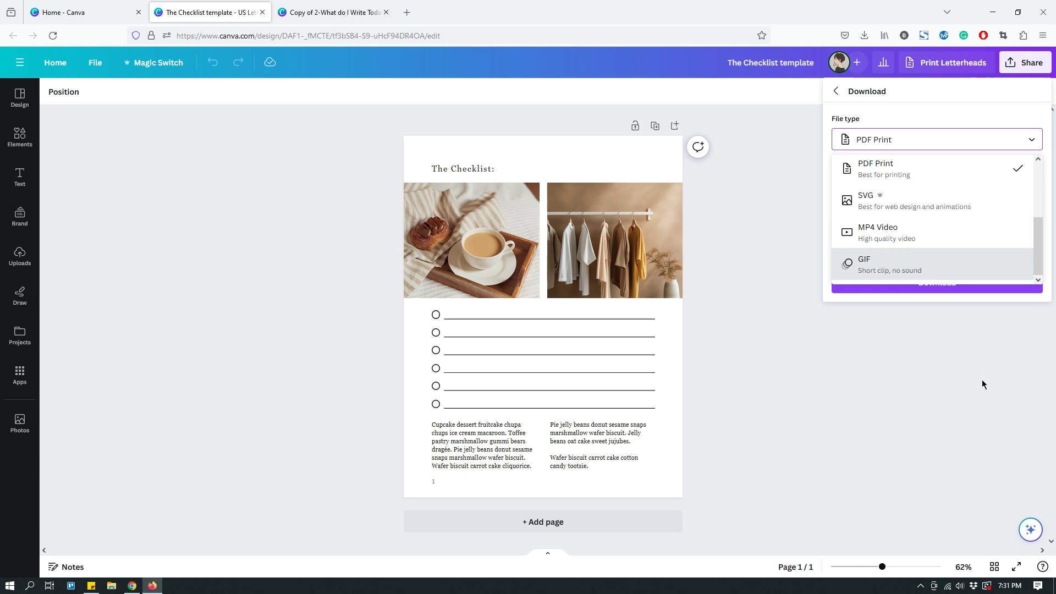
pyautogui.scroll(3, 955, 252)
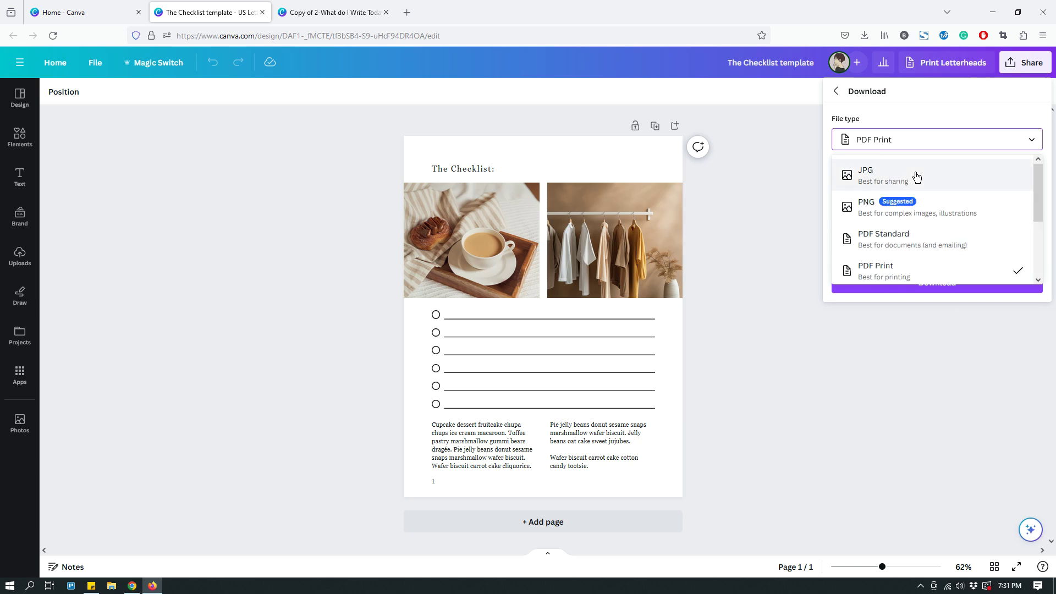
pyautogui.scroll(-3, 937, 248)
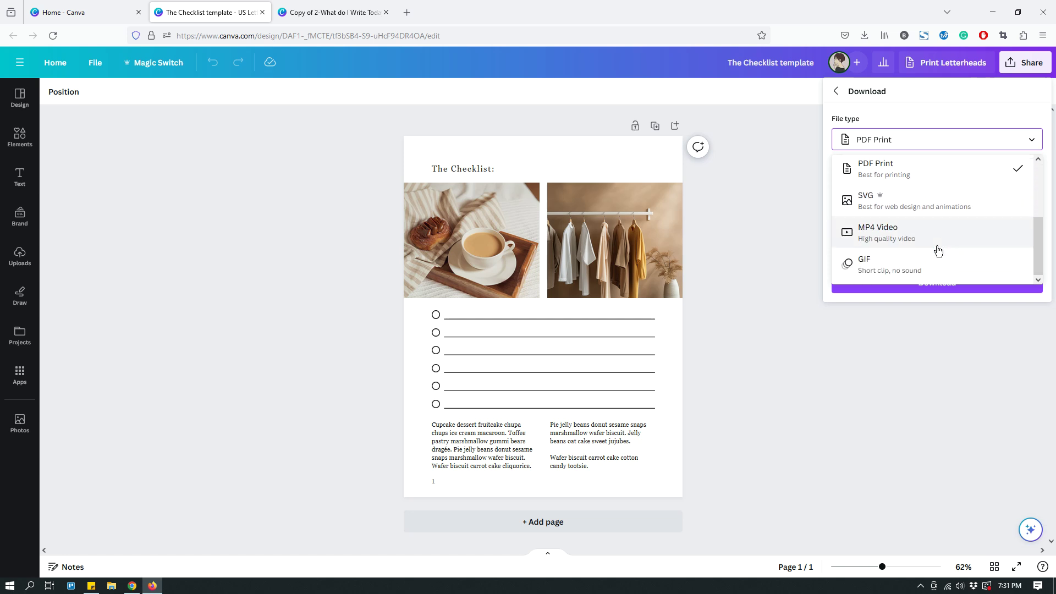
pyautogui.scroll(3, 939, 252)
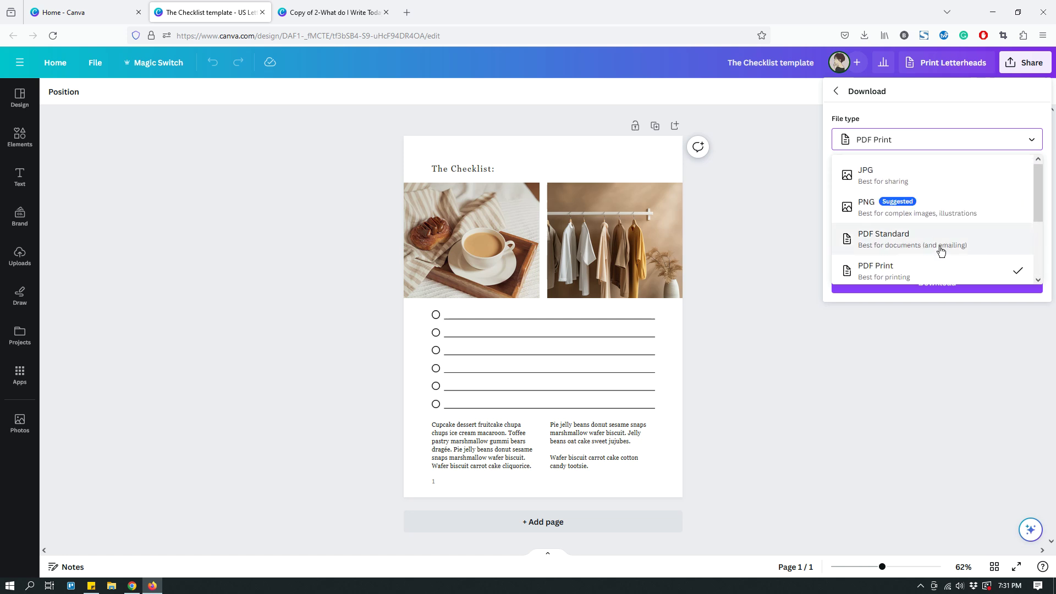